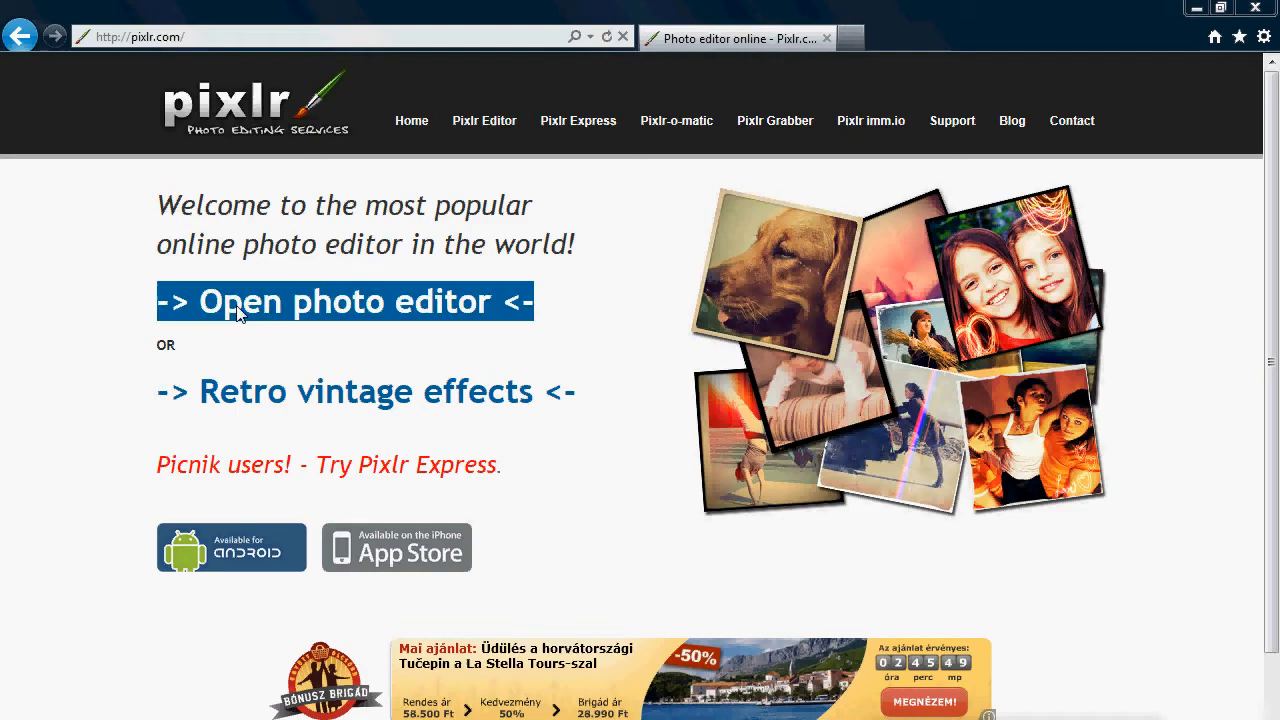
# Open the online photo editor and load IMG_7201.JPG from the Desktop.
pyautogui.click(344, 314)
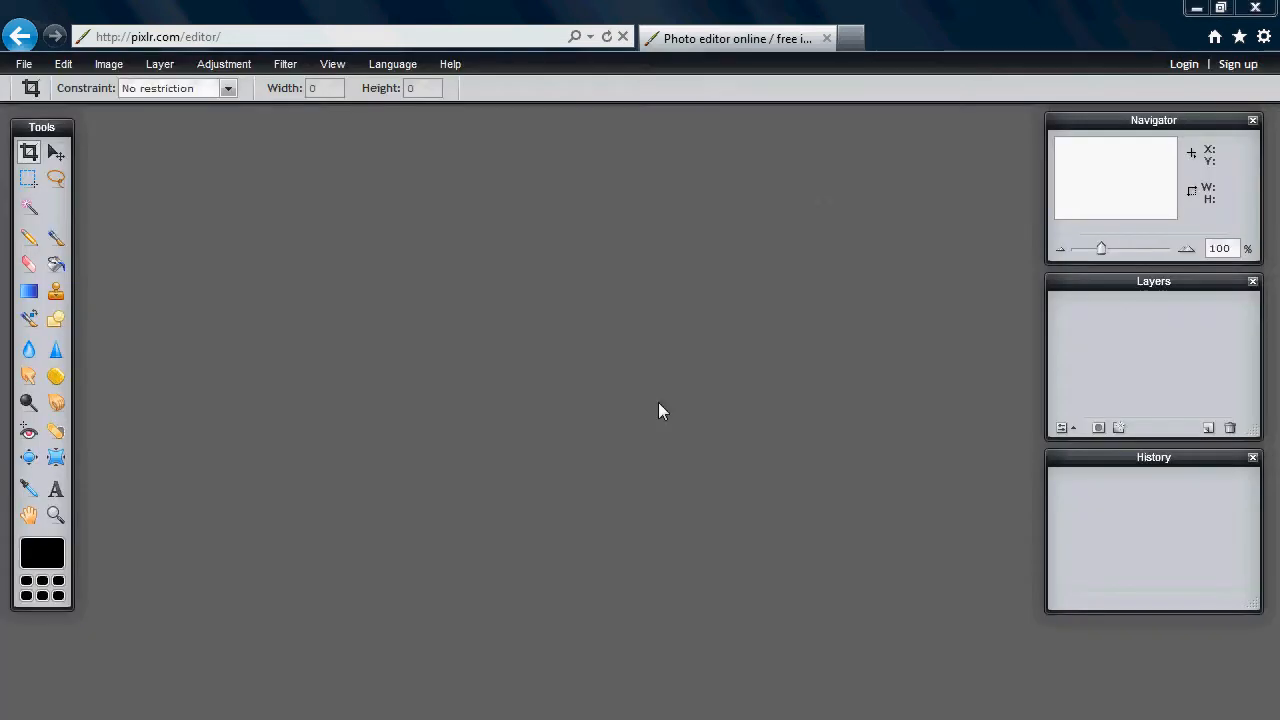
pyautogui.click(658, 402)
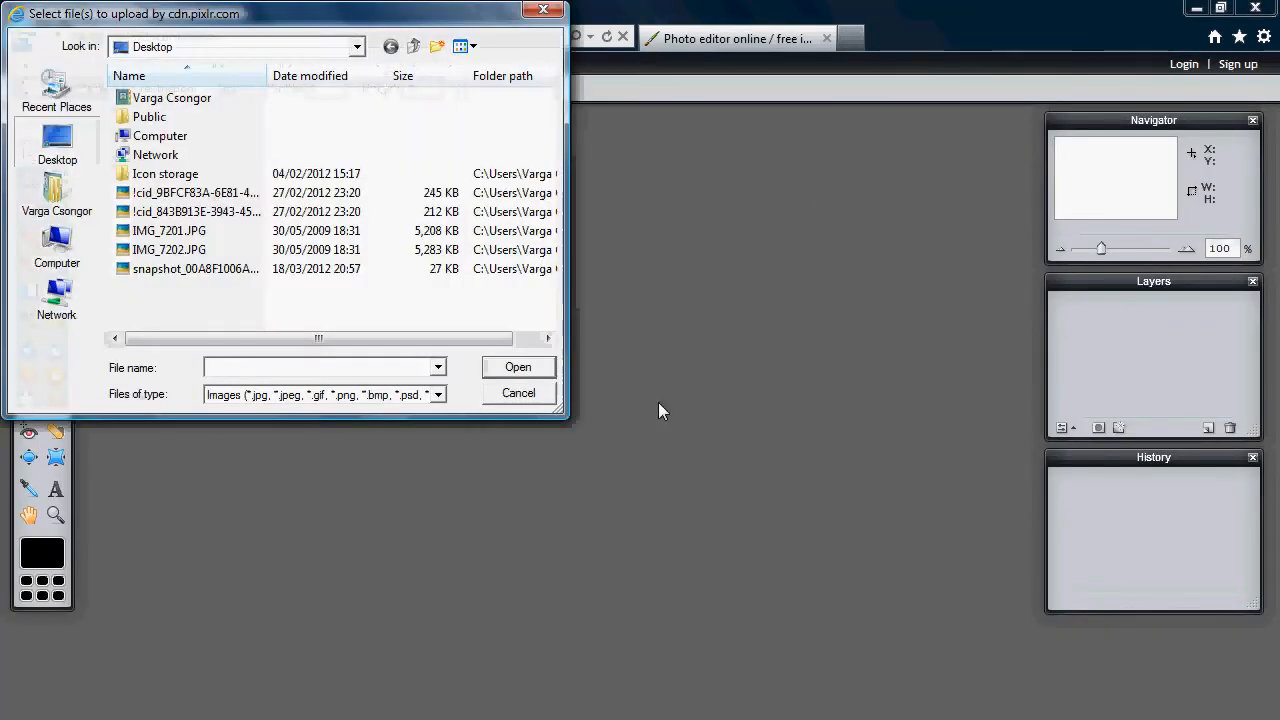
pyautogui.doubleClick(166, 236)
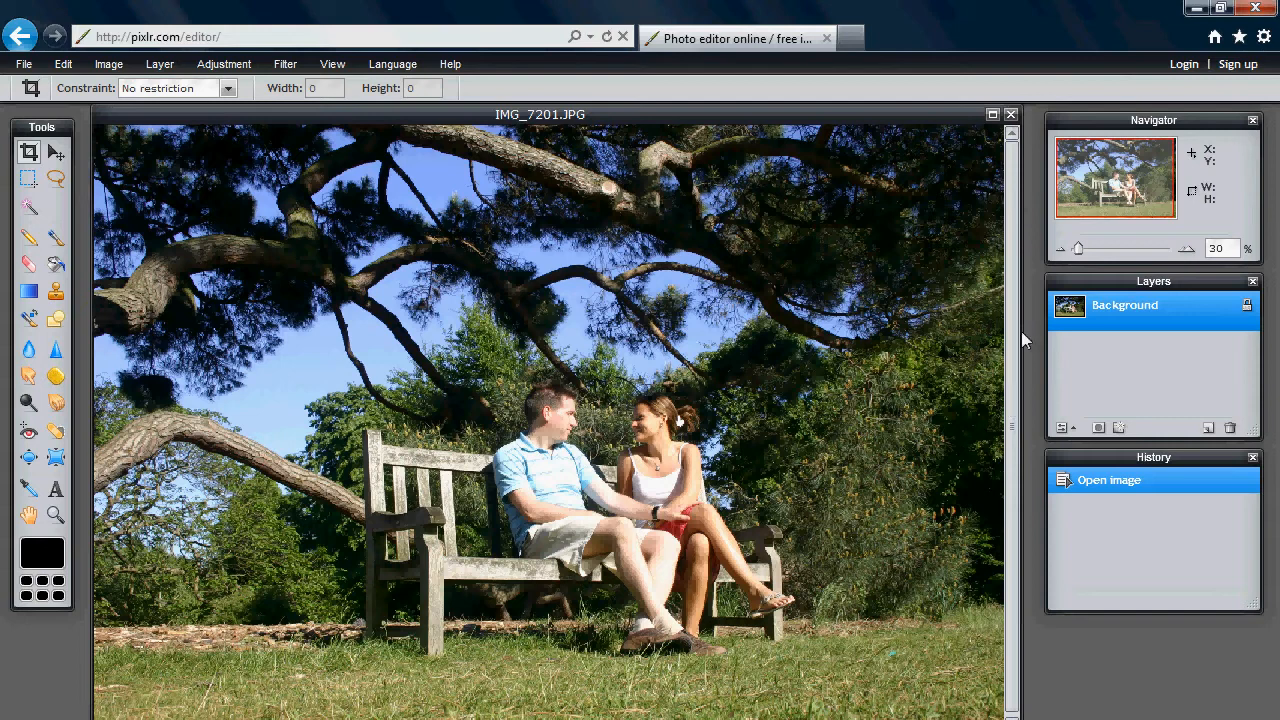
pyautogui.moveTo(932, 113); pyautogui.dragTo(933, 114)
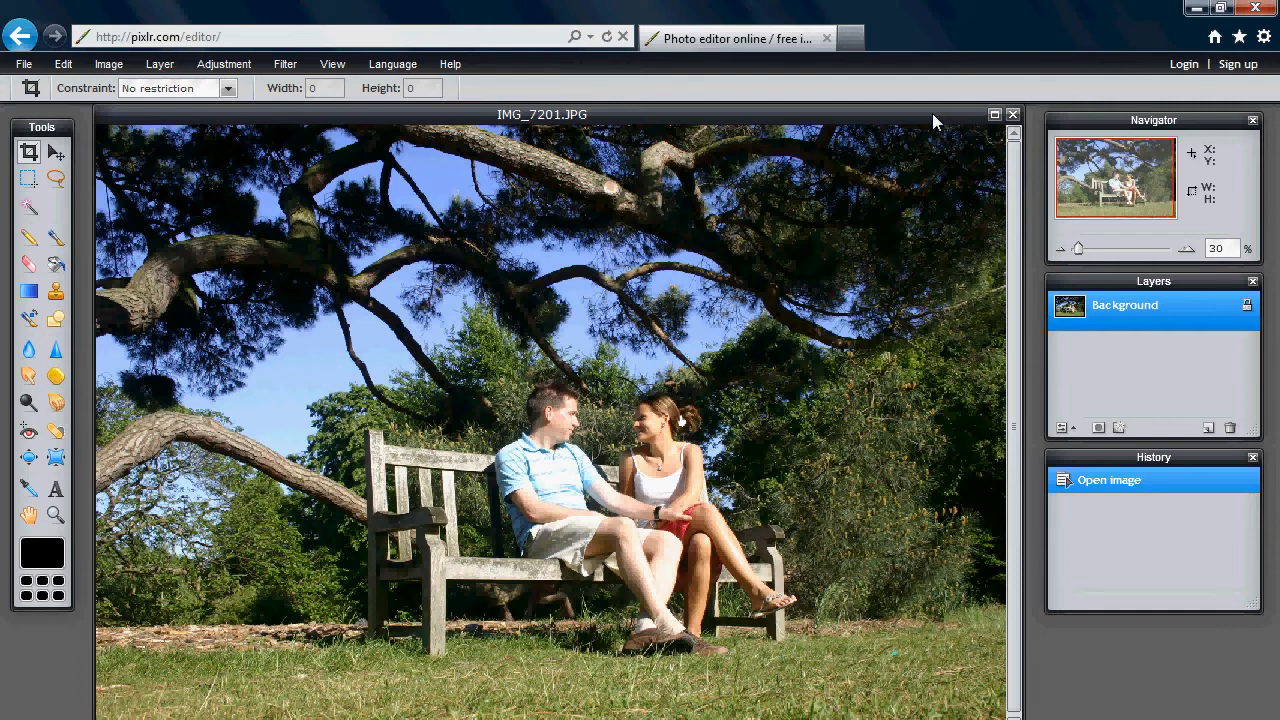
# Add the second bench photo, IMG_7202.JPG, as a new layer above the background.
pyautogui.click(158, 64)
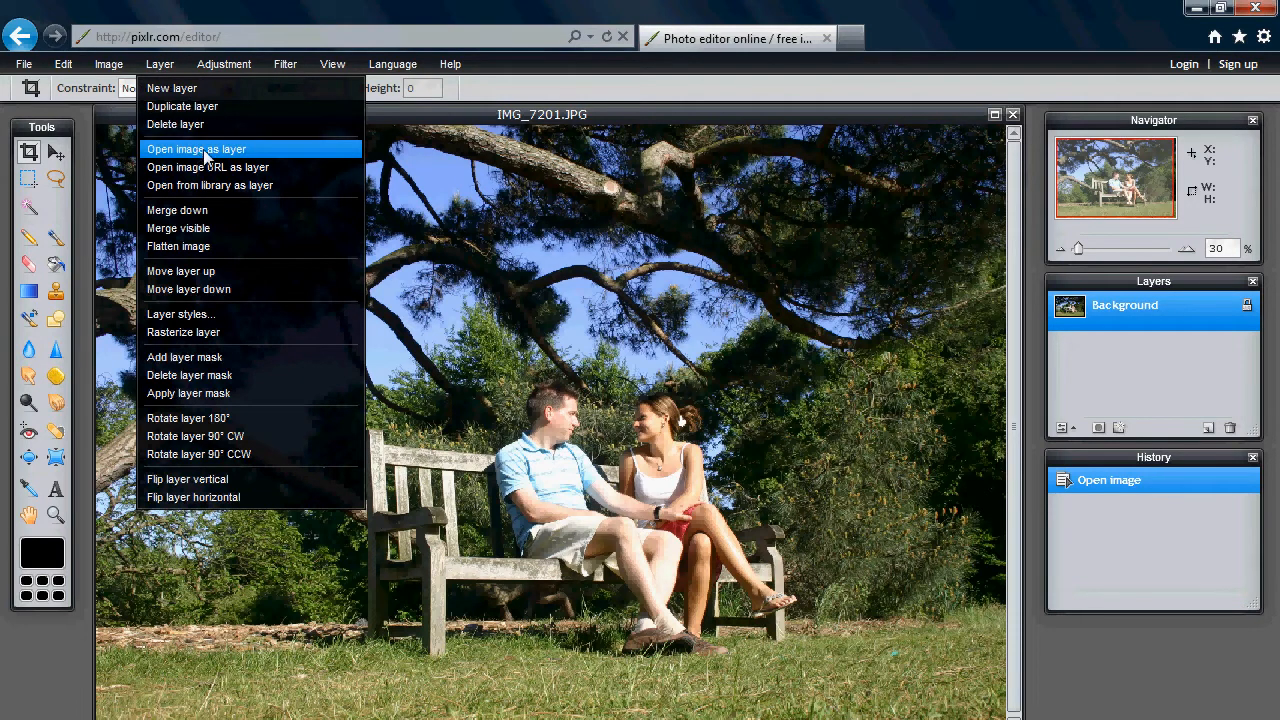
pyautogui.click(273, 149)
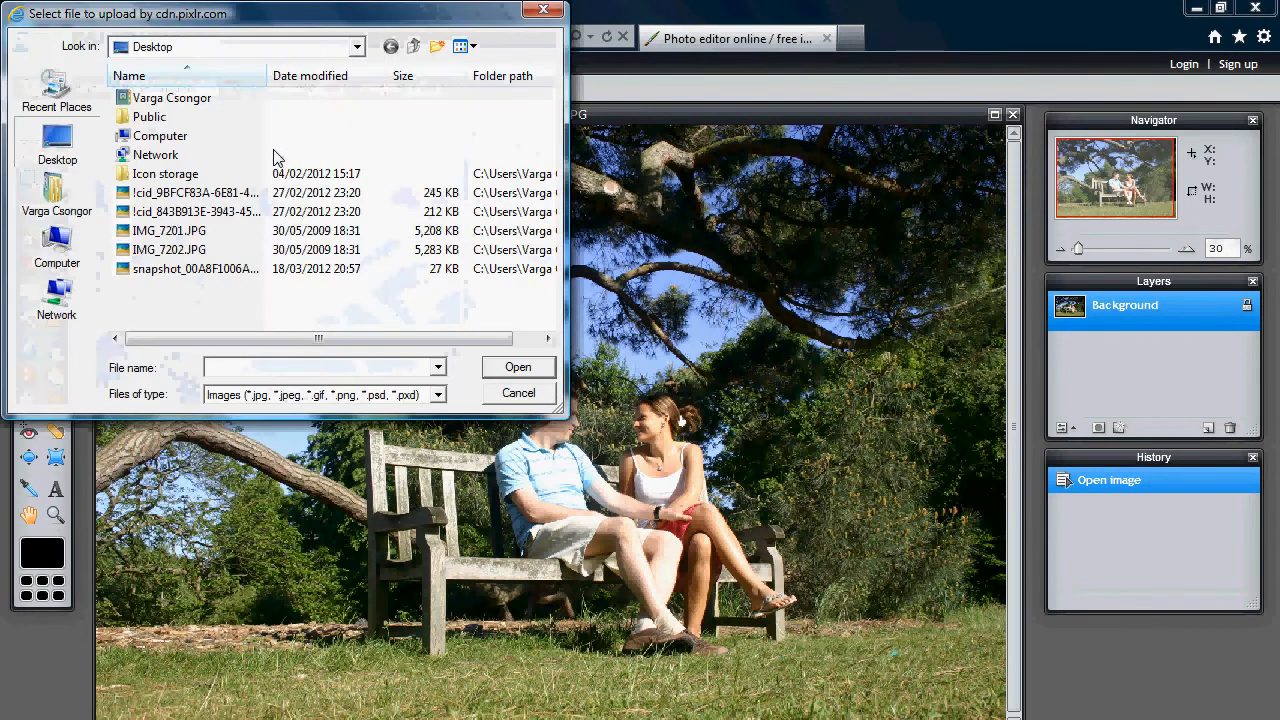
pyautogui.press('Escape')
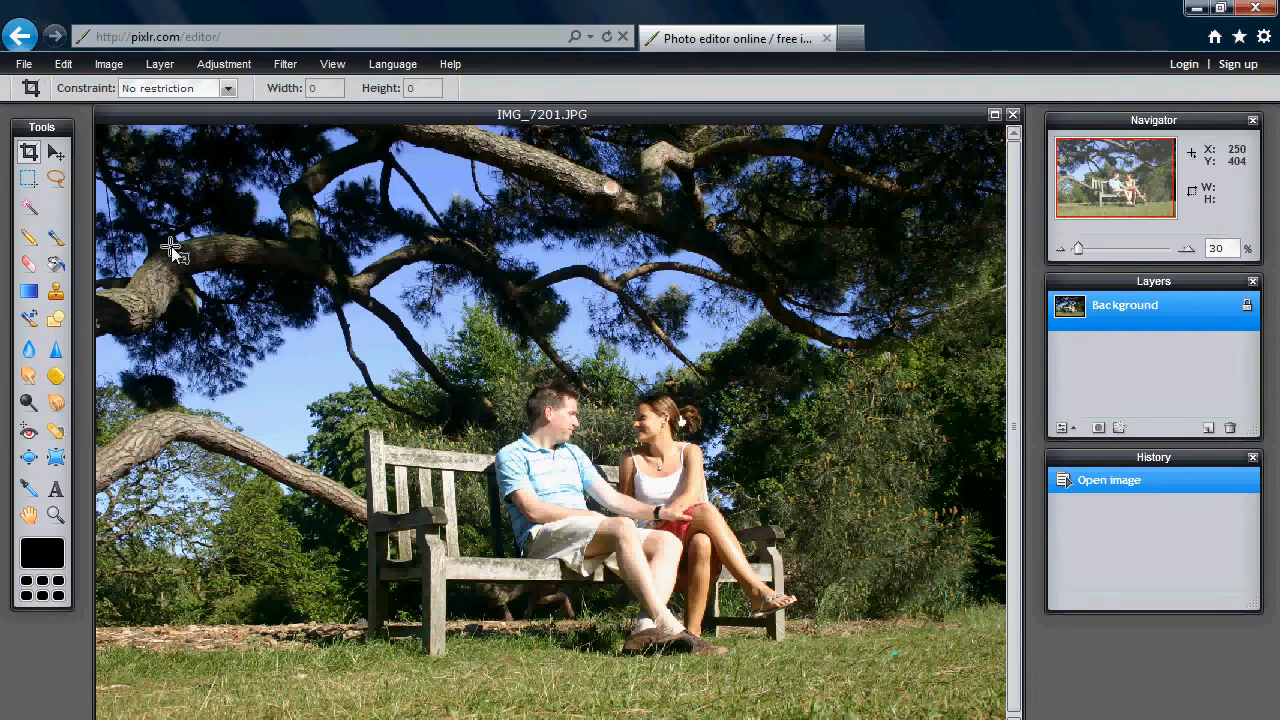
pyautogui.hotkey('ctrl', 'v')
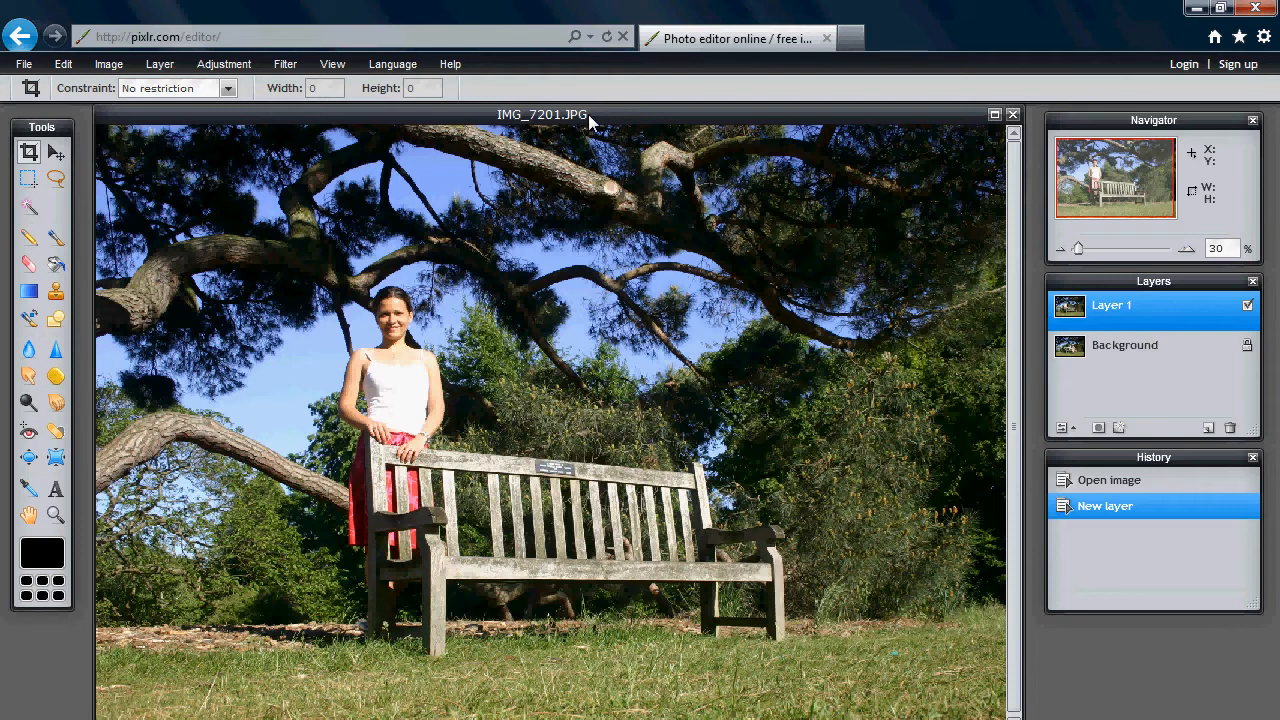
# Compare the two bench photos by repeatedly hiding and showing Layer 1, leaving it shown.
pyautogui.click(1248, 306)
pyautogui.click(1248, 307)
pyautogui.click(1248, 307)
pyautogui.click(1248, 307)
pyautogui.click(1248, 307)
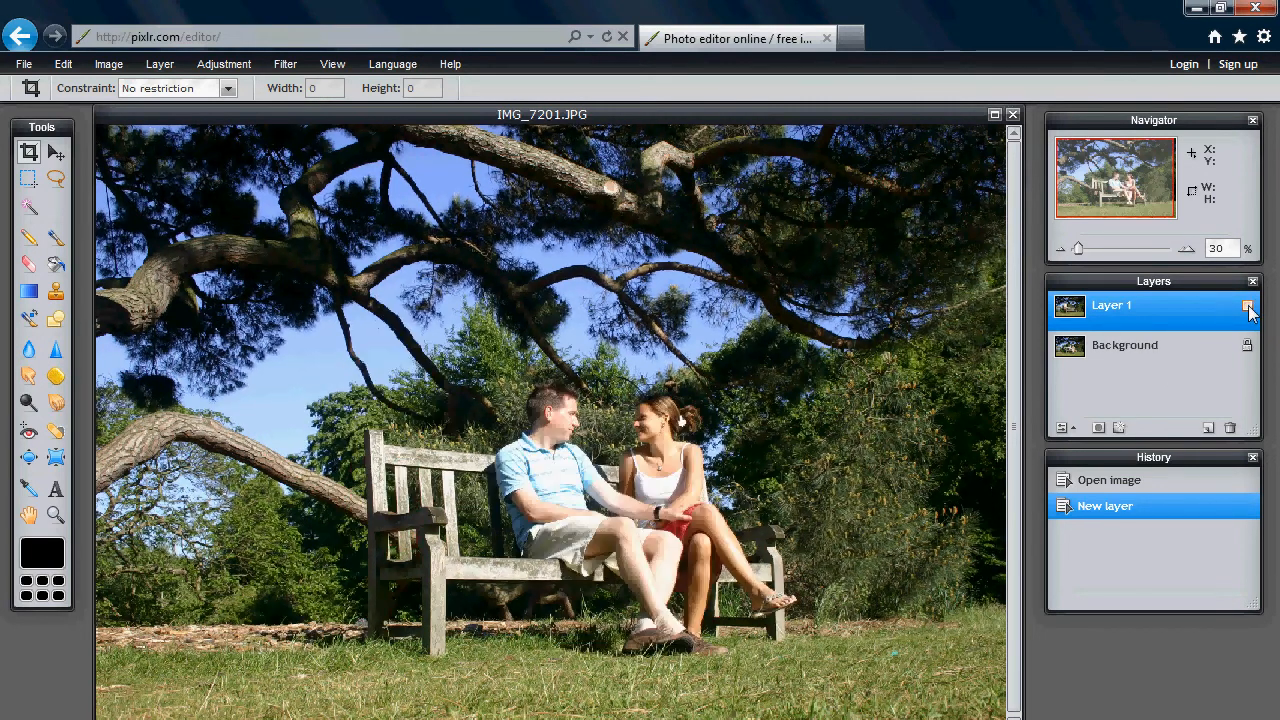
pyautogui.click(1248, 307)
pyautogui.click(1248, 307)
pyautogui.click(1248, 307)
pyautogui.click(1248, 307)
pyautogui.click(1248, 307)
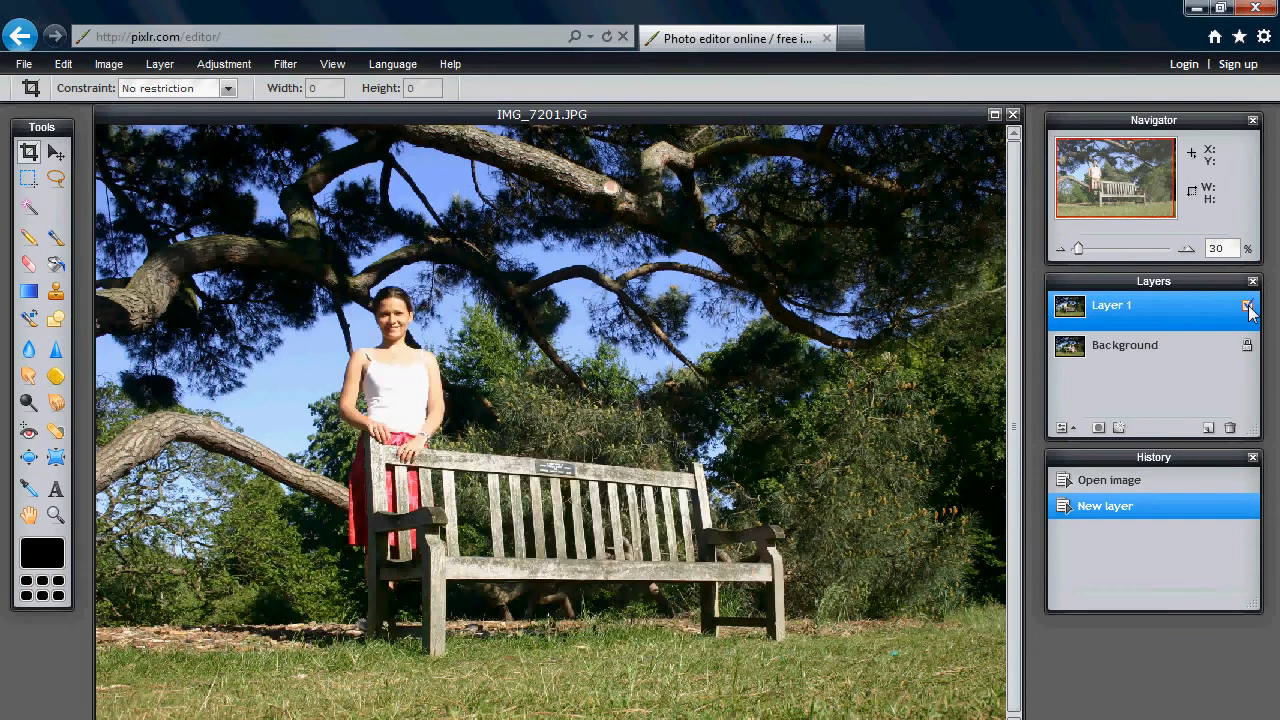
pyautogui.click(1248, 307)
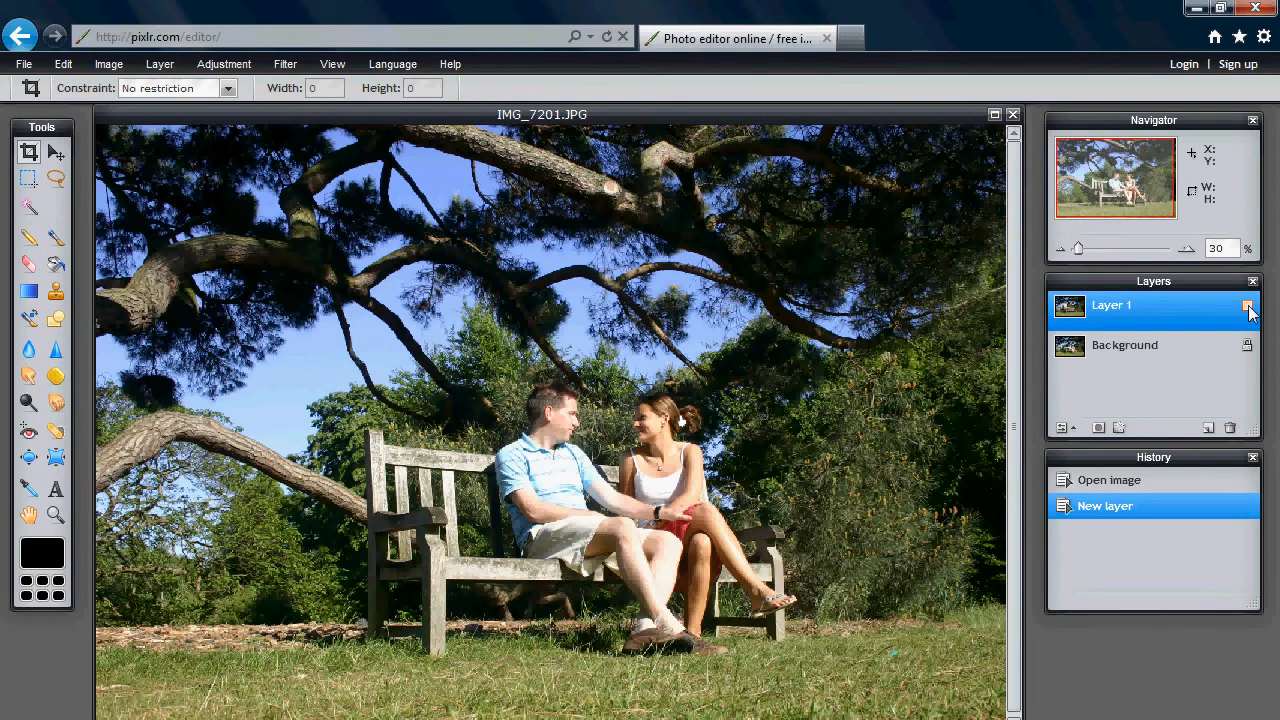
pyautogui.click(1248, 307)
pyautogui.click(1248, 307)
pyautogui.click(1248, 307)
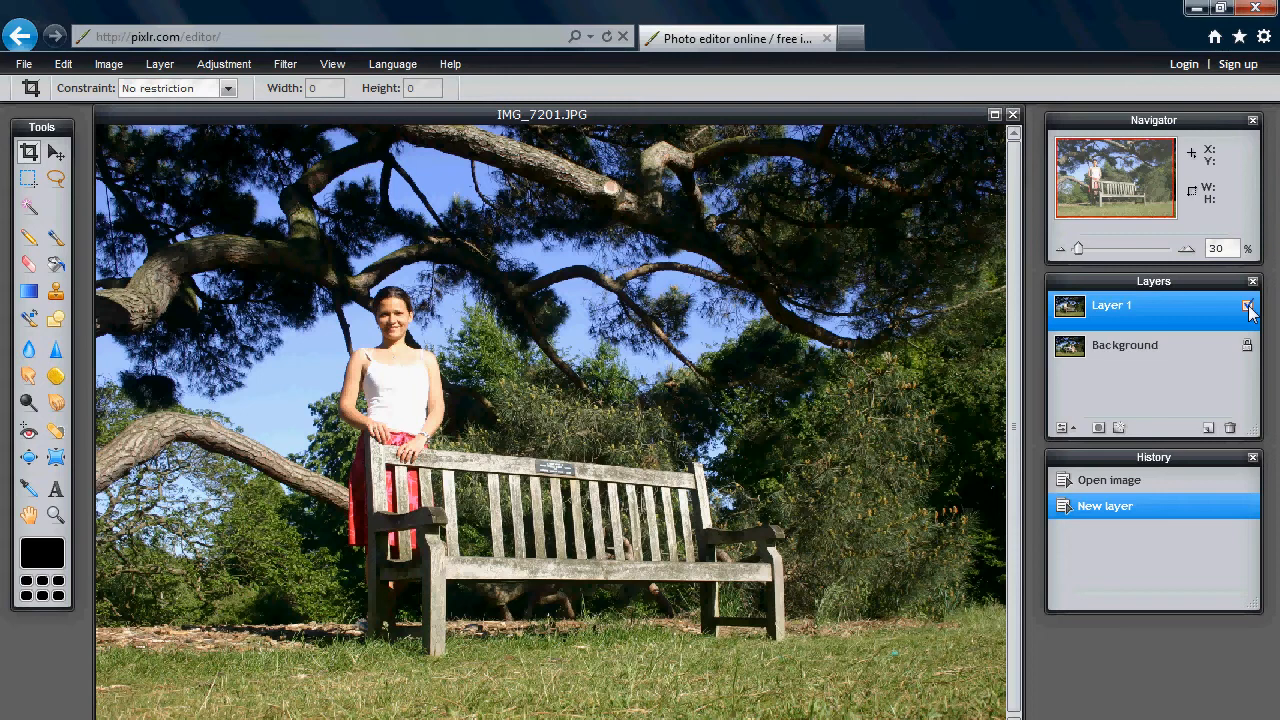
pyautogui.click(1248, 306)
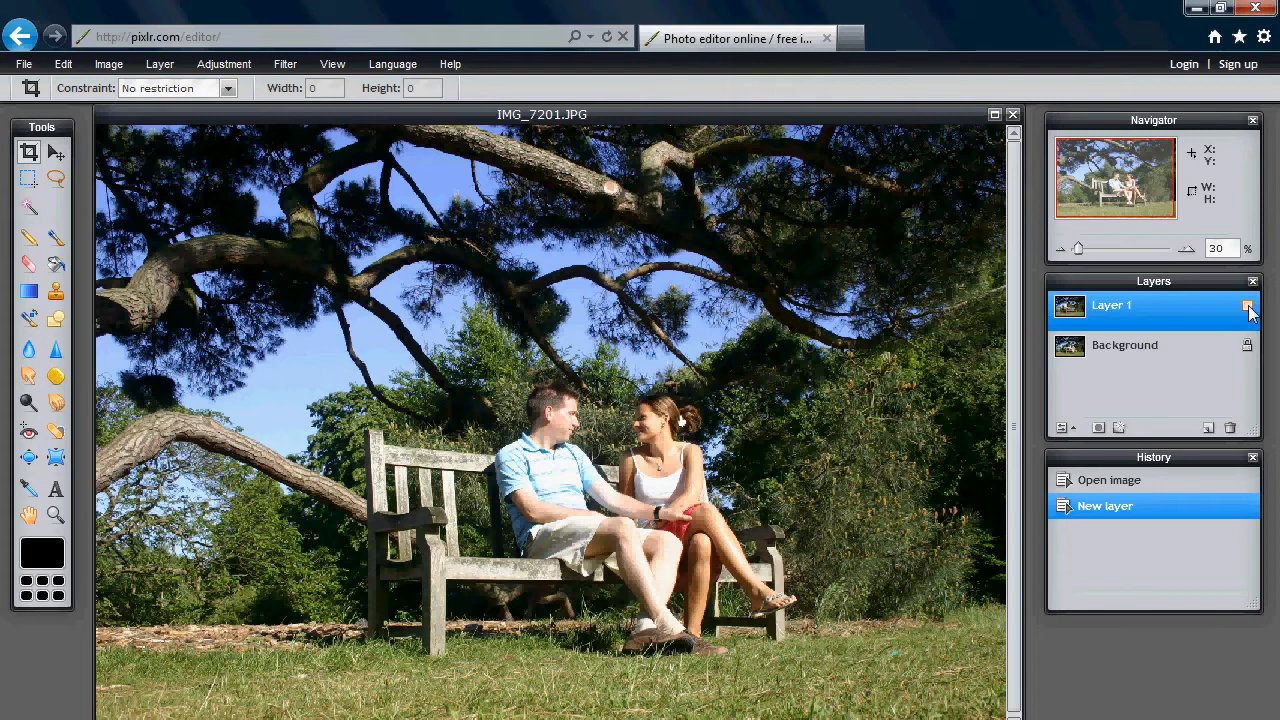
pyautogui.click(1248, 306)
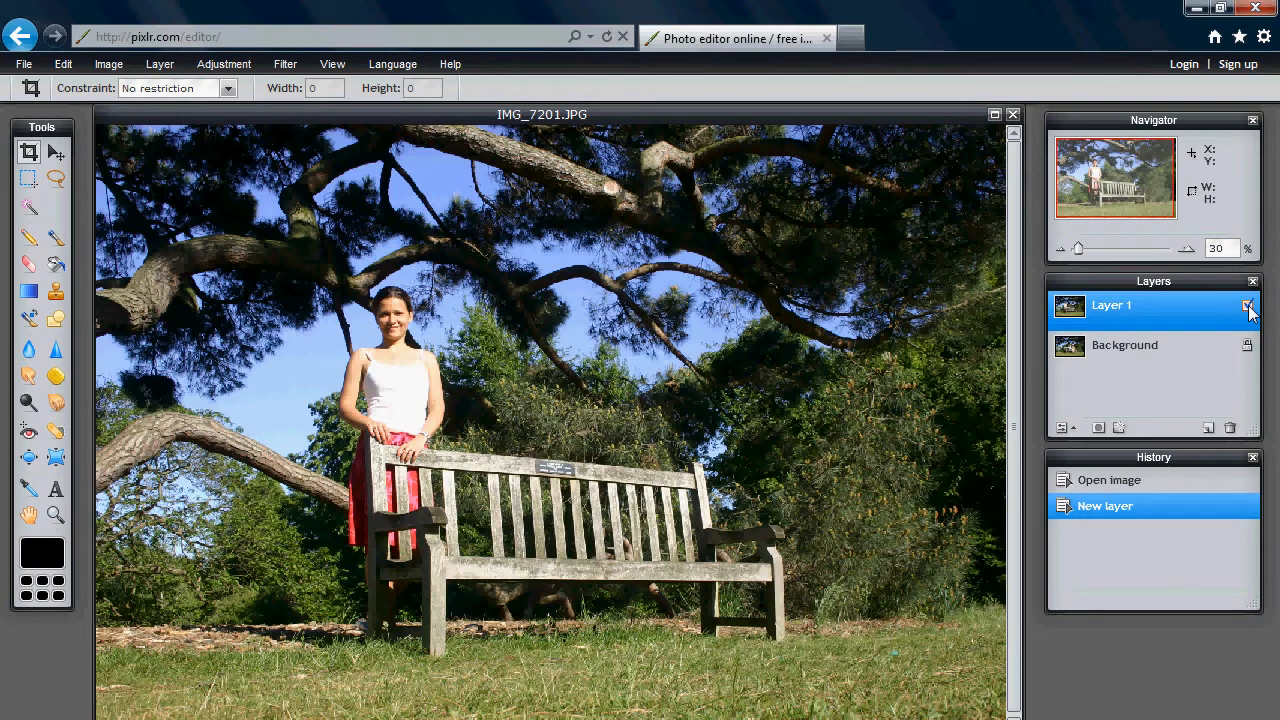
# Erase the bench seat area of Layer 1 with a soft 200 Eraser brush to reveal the seated couple and their legs.
pyautogui.click(28, 266)
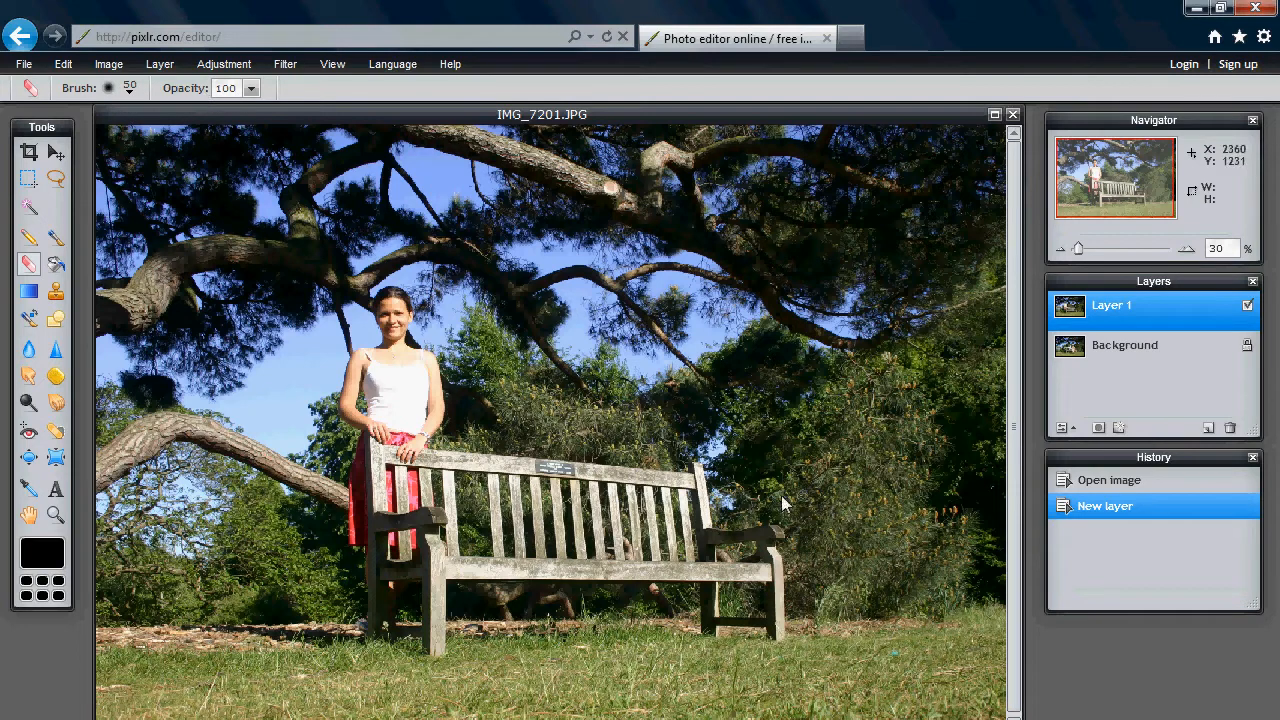
pyautogui.click(130, 90)
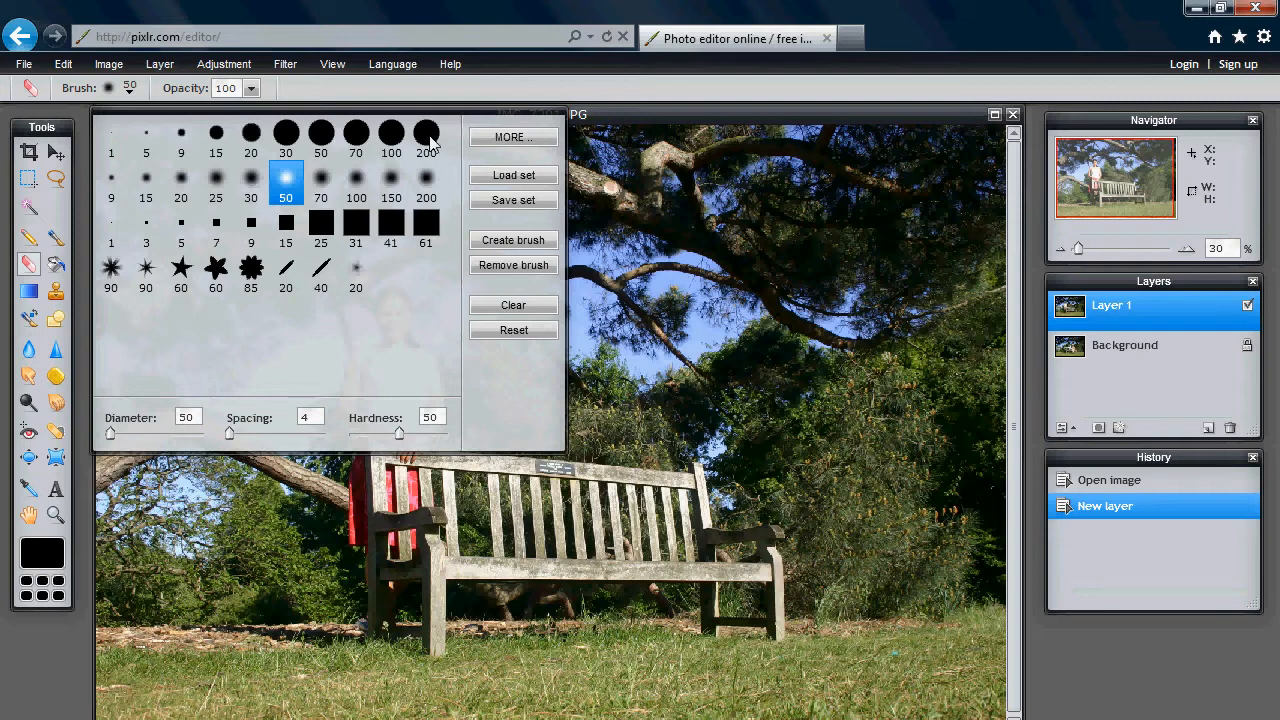
pyautogui.click(426, 188)
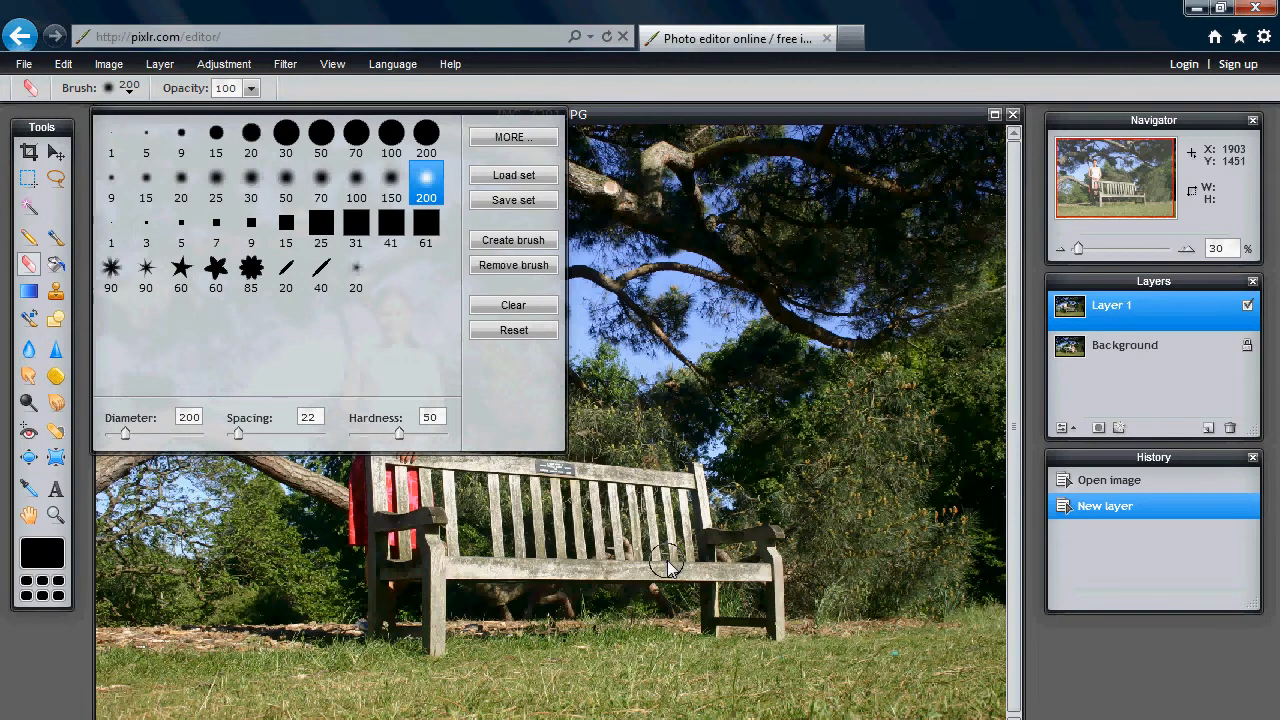
pyautogui.click(658, 522)
pyautogui.moveTo(658, 522)
pyautogui.mouseDown()
pyautogui.moveTo(668, 500)
pyautogui.moveTo(604, 482)
pyautogui.moveTo(625, 512)
pyautogui.moveTo(660, 522)
pyautogui.moveTo(690, 485)
pyautogui.moveTo(640, 470)
pyautogui.moveTo(640, 490)
pyautogui.moveTo(685, 462)
pyautogui.moveTo(678, 440)
pyautogui.moveTo(640, 450)
pyautogui.moveTo(645, 402)
pyautogui.moveTo(660, 395)
pyautogui.moveTo(692, 425)
pyautogui.moveTo(685, 410)
pyautogui.moveTo(655, 392)
pyautogui.moveTo(625, 420)
pyautogui.moveTo(627, 472)
pyautogui.moveTo(612, 498)
pyautogui.moveTo(580, 465)
pyautogui.moveTo(568, 420)
pyautogui.moveTo(600, 470)
pyautogui.moveTo(590, 400)
pyautogui.moveTo(548, 415)
pyautogui.moveTo(585, 388)
pyautogui.moveTo(546, 398)
pyautogui.mouseUp()
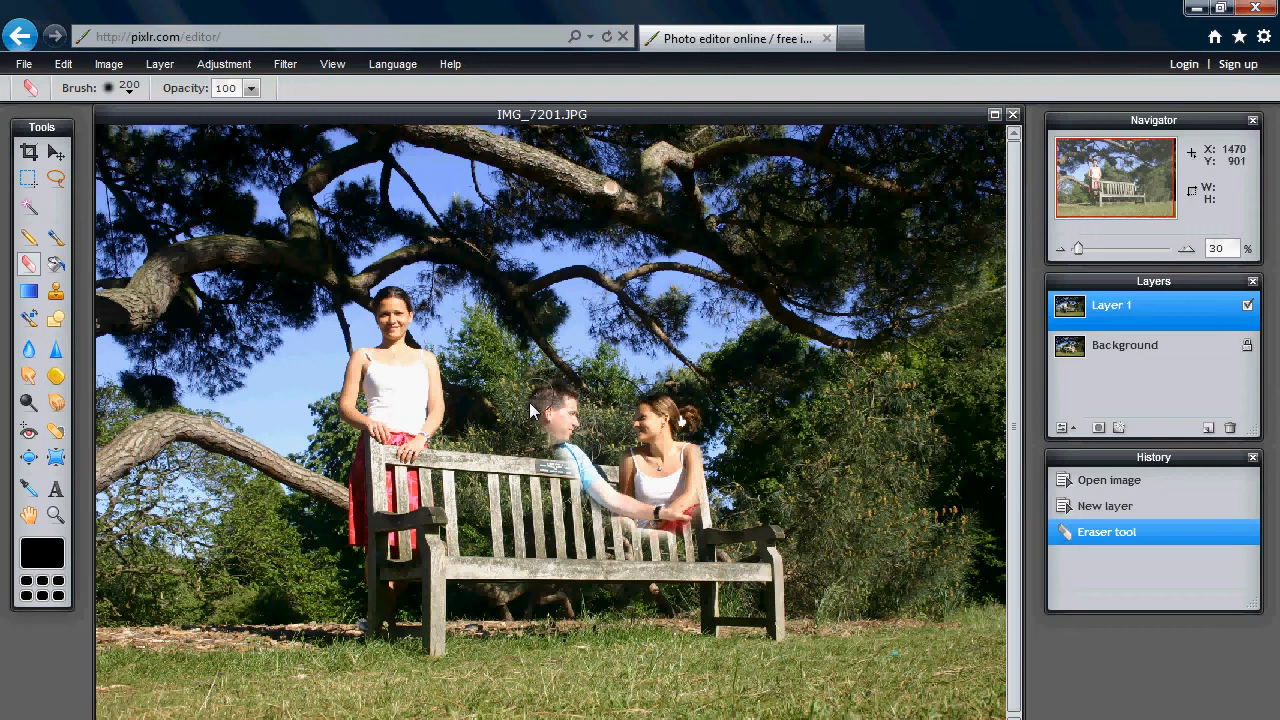
pyautogui.moveTo(517, 439)
pyautogui.mouseDown()
pyautogui.moveTo(522, 465)
pyautogui.moveTo(545, 470)
pyautogui.moveTo(552, 438)
pyautogui.moveTo(539, 455)
pyautogui.moveTo(512, 448)
pyautogui.moveTo(494, 462)
pyautogui.moveTo(505, 550)
pyautogui.moveTo(517, 487)
pyautogui.moveTo(544, 530)
pyautogui.moveTo(545, 455)
pyautogui.moveTo(588, 537)
pyautogui.moveTo(575, 490)
pyautogui.moveTo(640, 540)
pyautogui.moveTo(722, 522)
pyautogui.moveTo(785, 620)
pyautogui.moveTo(792, 610)
pyautogui.moveTo(735, 568)
pyautogui.moveTo(735, 625)
pyautogui.moveTo(710, 628)
pyautogui.moveTo(700, 575)
pyautogui.moveTo(645, 548)
pyautogui.moveTo(600, 555)
pyautogui.moveTo(701, 564)
pyautogui.mouseUp()
pyautogui.moveTo(622, 580)
pyautogui.mouseDown()
pyautogui.moveTo(680, 575)
pyautogui.moveTo(712, 600)
pyautogui.moveTo(647, 610)
pyautogui.moveTo(727, 629)
pyautogui.moveTo(624, 640)
pyautogui.moveTo(640, 652)
pyautogui.moveTo(709, 649)
pyautogui.moveTo(632, 658)
pyautogui.moveTo(615, 645)
pyautogui.moveTo(650, 594)
pyautogui.moveTo(602, 568)
pyautogui.moveTo(527, 557)
pyautogui.moveTo(520, 525)
pyautogui.moveTo(615, 545)
pyautogui.mouseUp()
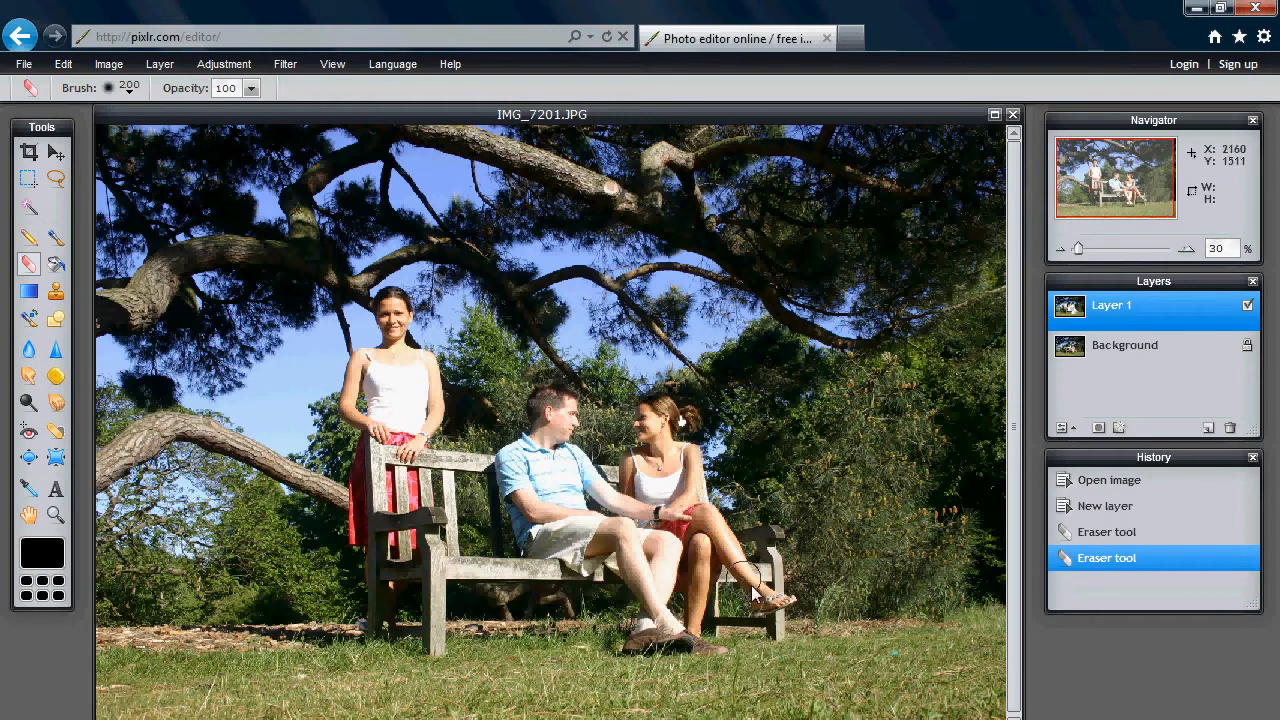
pyautogui.click(800, 614)
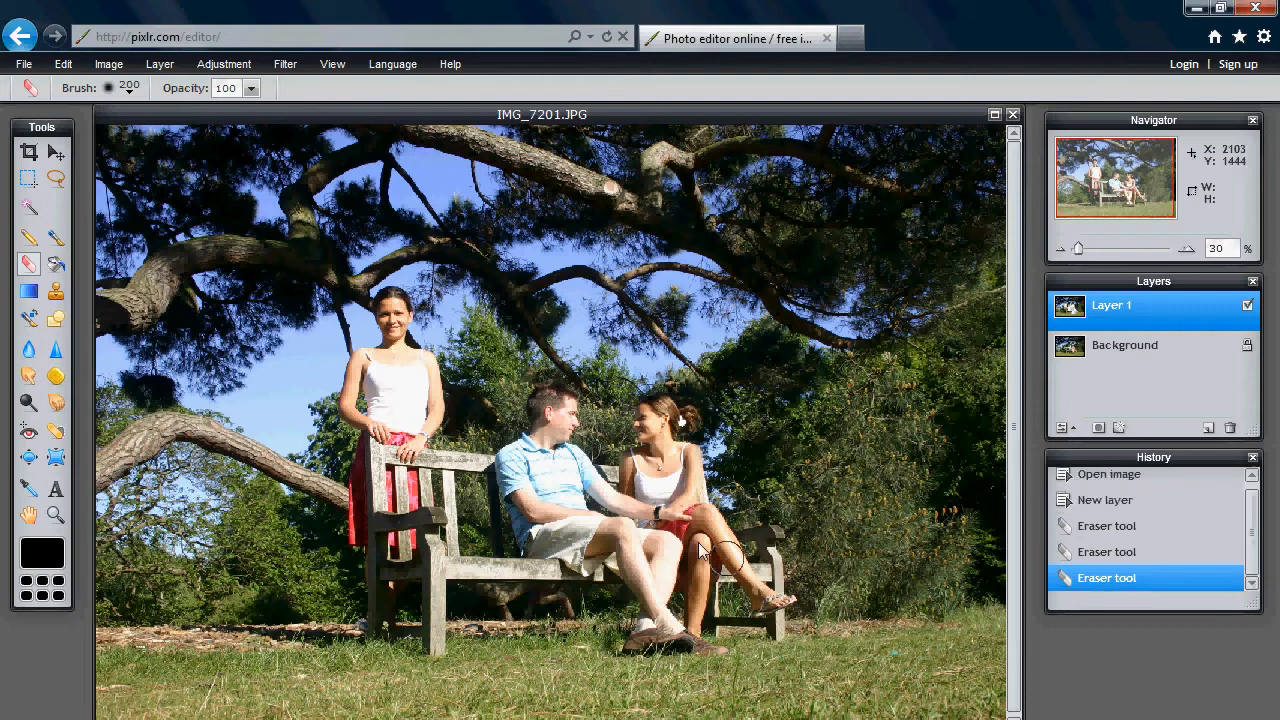
# Check the erased area around the couple for mismatched shadows by switching Layer 1 off and on, ending with it on.
pyautogui.click(1247, 306)
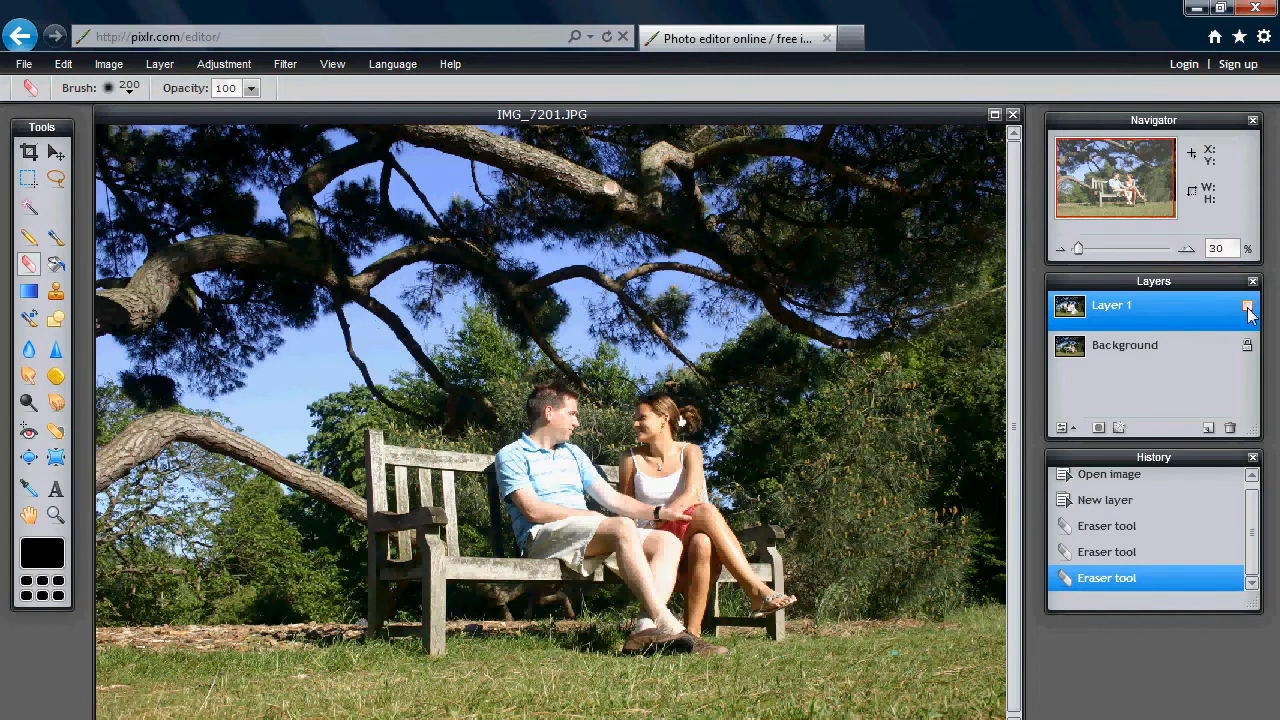
pyautogui.click(1247, 306)
pyautogui.click(1247, 306)
pyautogui.click(1247, 306)
pyautogui.click(1248, 310)
pyautogui.click(1248, 310)
pyautogui.click(1248, 310)
pyautogui.click(1248, 310)
pyautogui.click(1248, 310)
pyautogui.click(1248, 310)
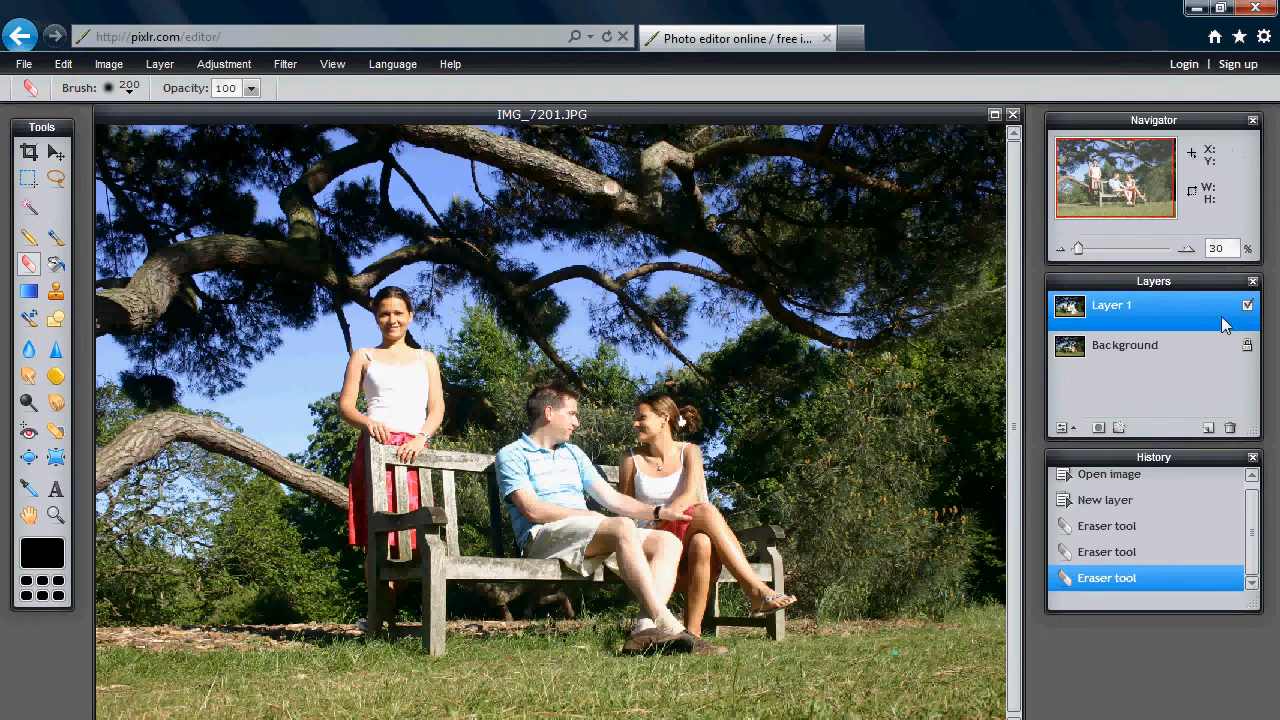
pyautogui.click(1247, 306)
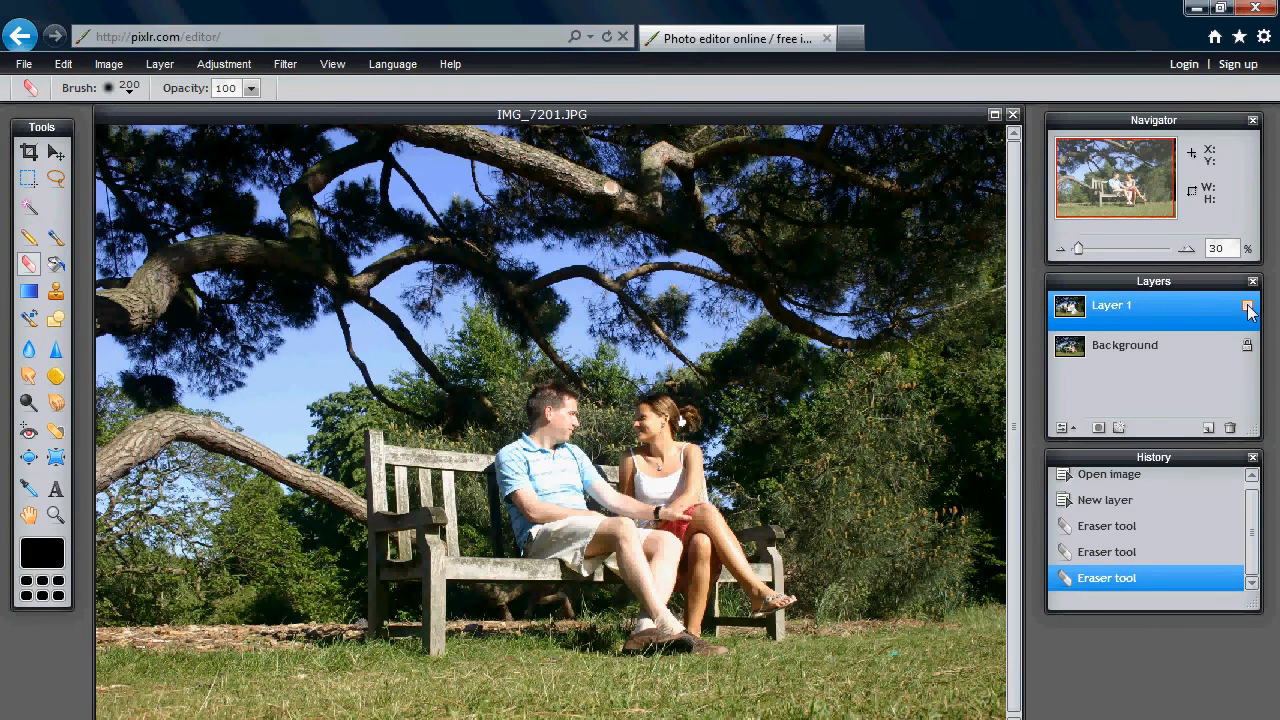
pyautogui.click(1248, 308)
pyautogui.click(1248, 308)
pyautogui.click(1248, 308)
pyautogui.click(1248, 308)
pyautogui.click(1248, 308)
pyautogui.click(1248, 308)
pyautogui.click(1248, 308)
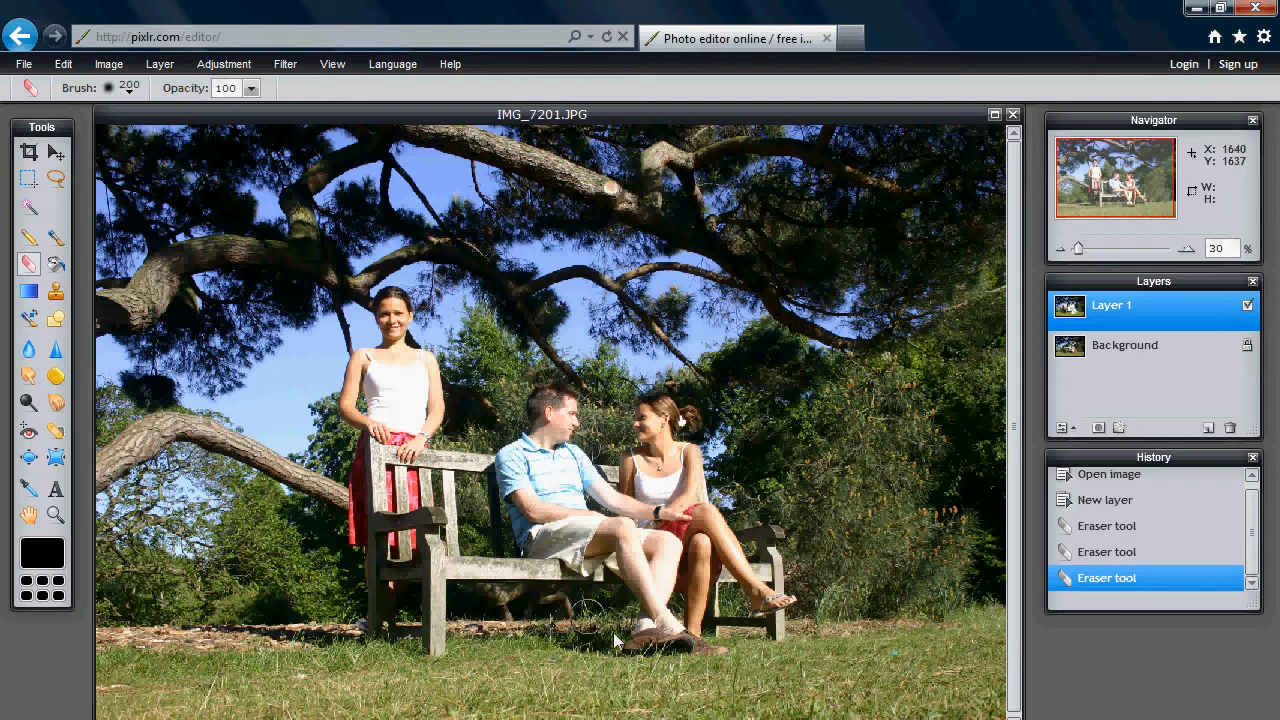
# Erase the parts of Layer 1 under the bench beside the man's legs, on the ground and below the seat.
pyautogui.moveTo(562, 638)
pyautogui.mouseDown()
pyautogui.moveTo(540, 628)
pyautogui.moveTo(584, 620)
pyautogui.mouseUp()
pyautogui.click(1248, 306)
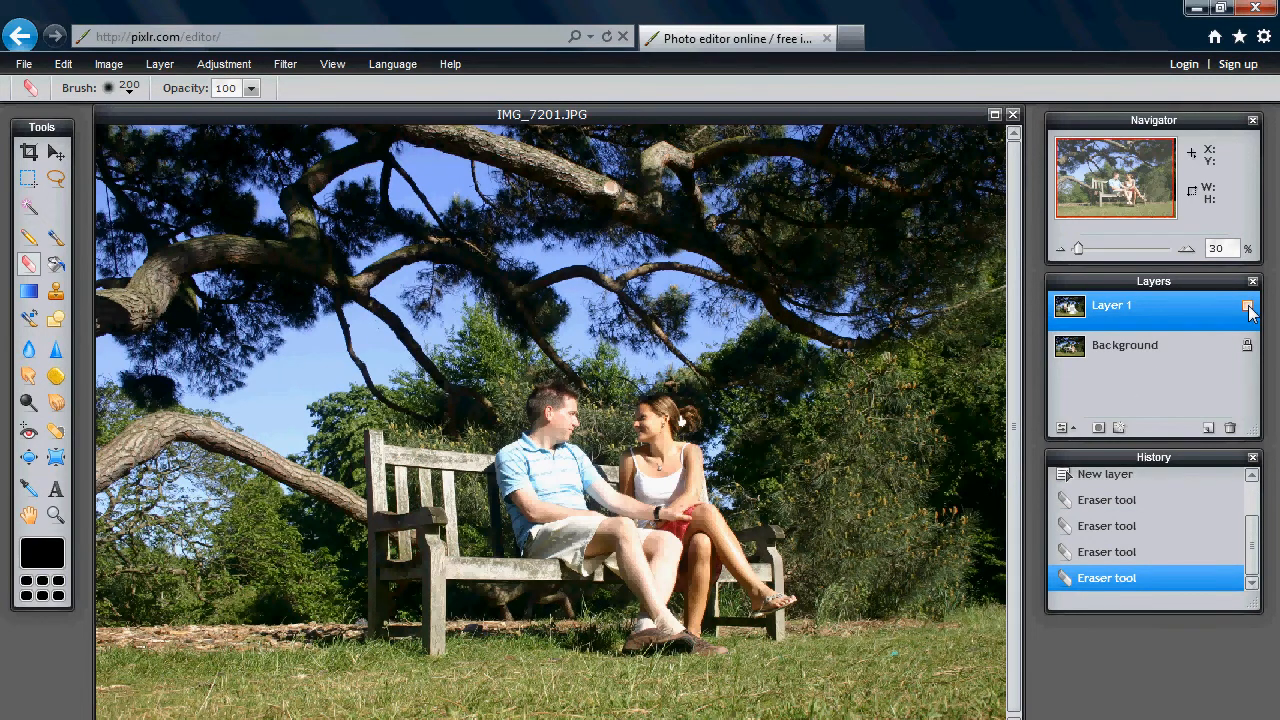
pyautogui.click(1248, 306)
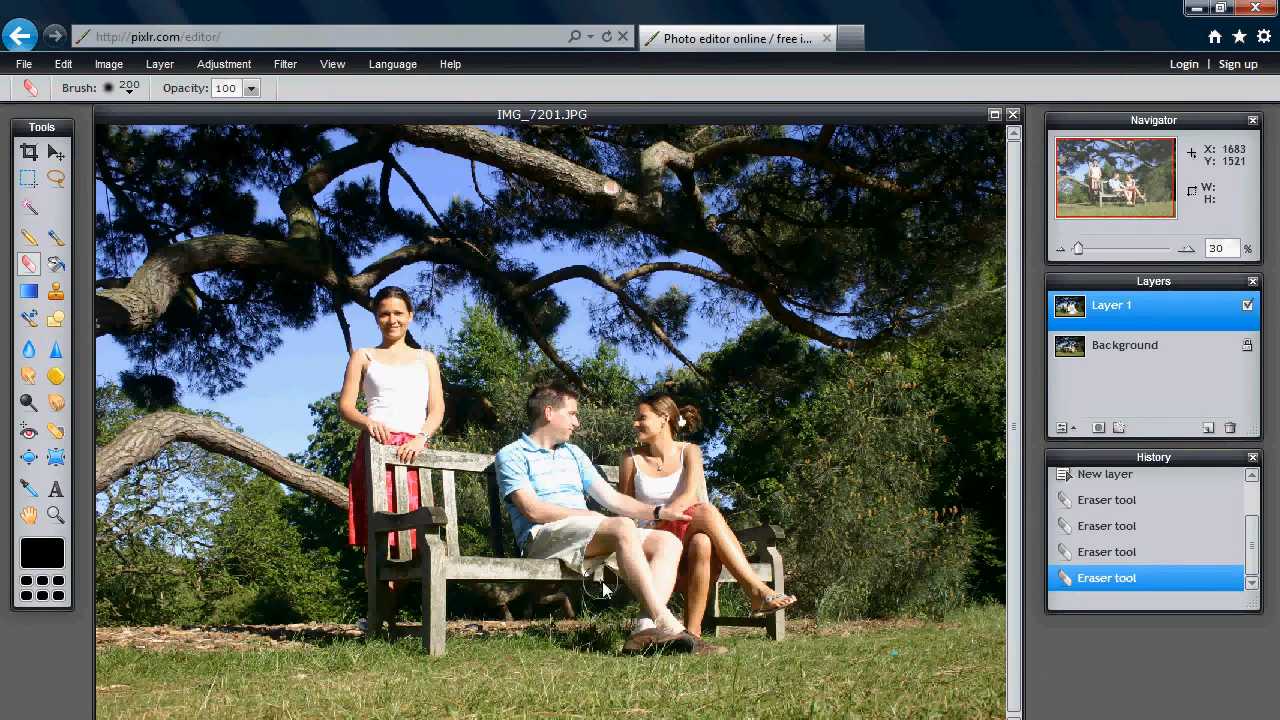
pyautogui.moveTo(548, 588)
pyautogui.mouseDown()
pyautogui.moveTo(619, 578)
pyautogui.moveTo(615, 588)
pyautogui.mouseUp()
# Check the blend under the bench by toggling Layer 1's visibility, leaving the layer visible.
pyautogui.click(1247, 308)
pyautogui.click(1247, 308)
pyautogui.click(1247, 308)
pyautogui.click(1247, 308)
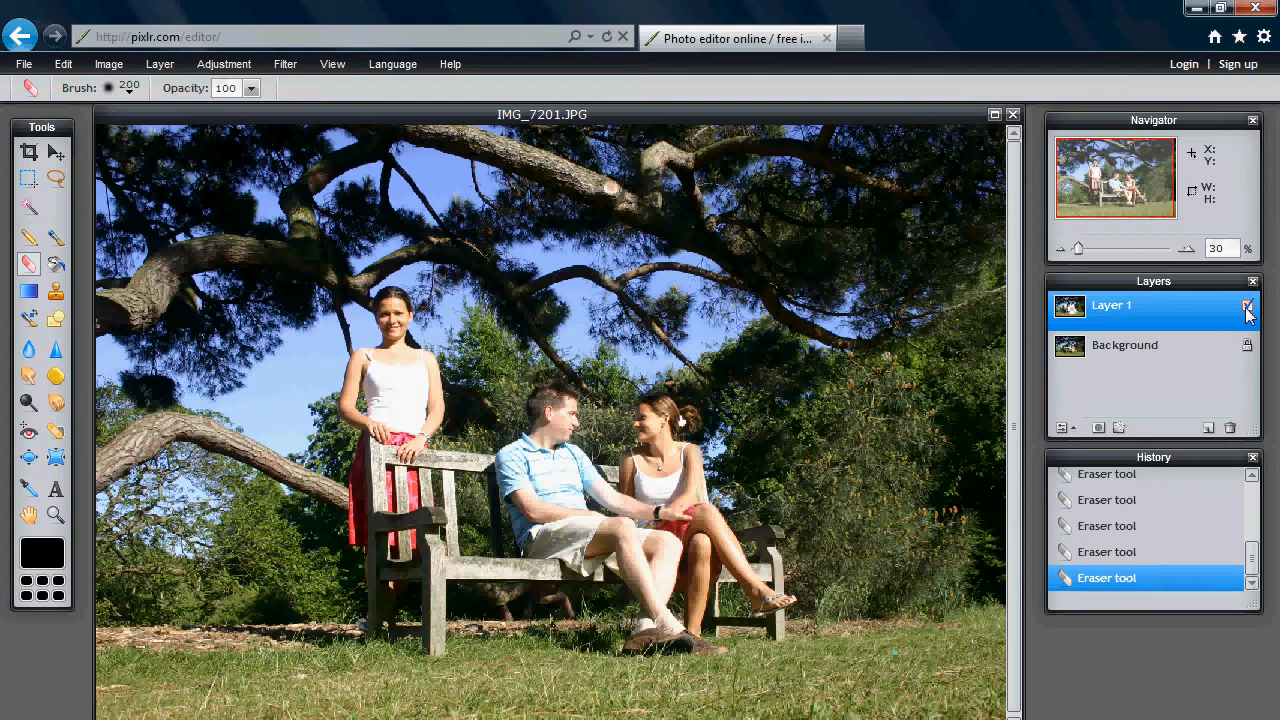
pyautogui.click(1247, 308)
pyautogui.click(1247, 308)
pyautogui.click(1247, 308)
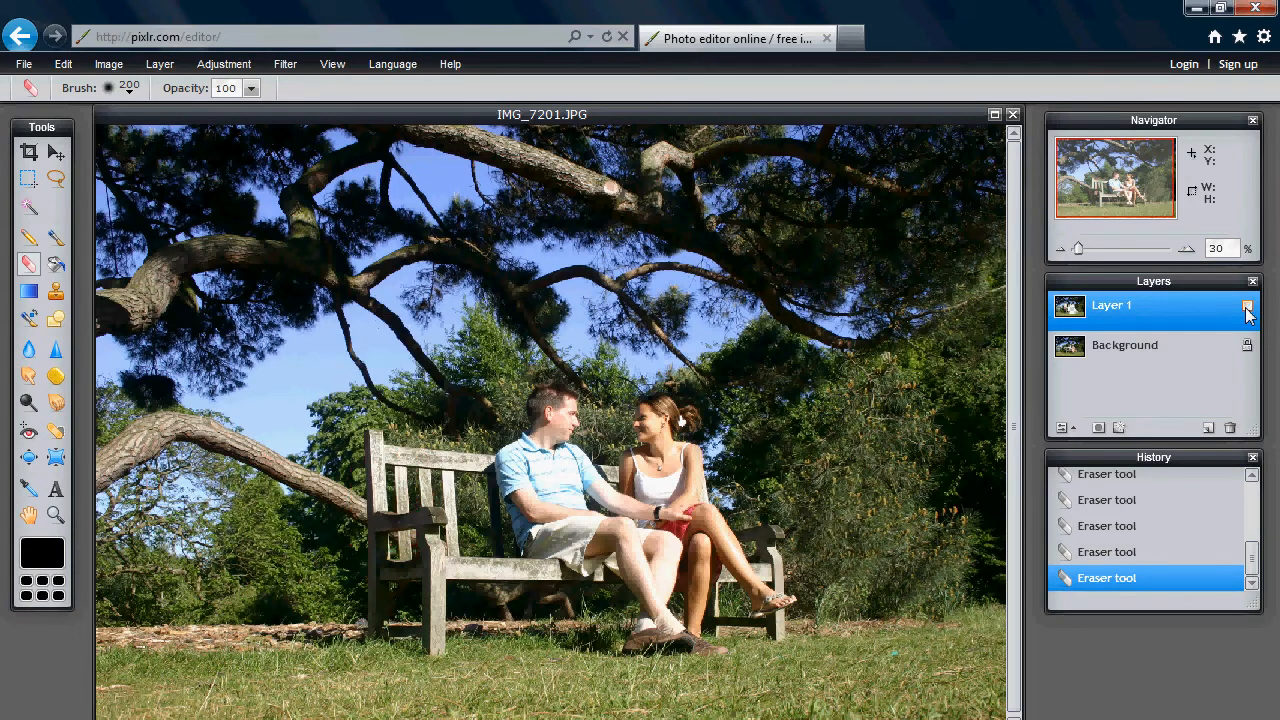
pyautogui.click(1247, 308)
pyautogui.click(1247, 308)
pyautogui.click(1247, 308)
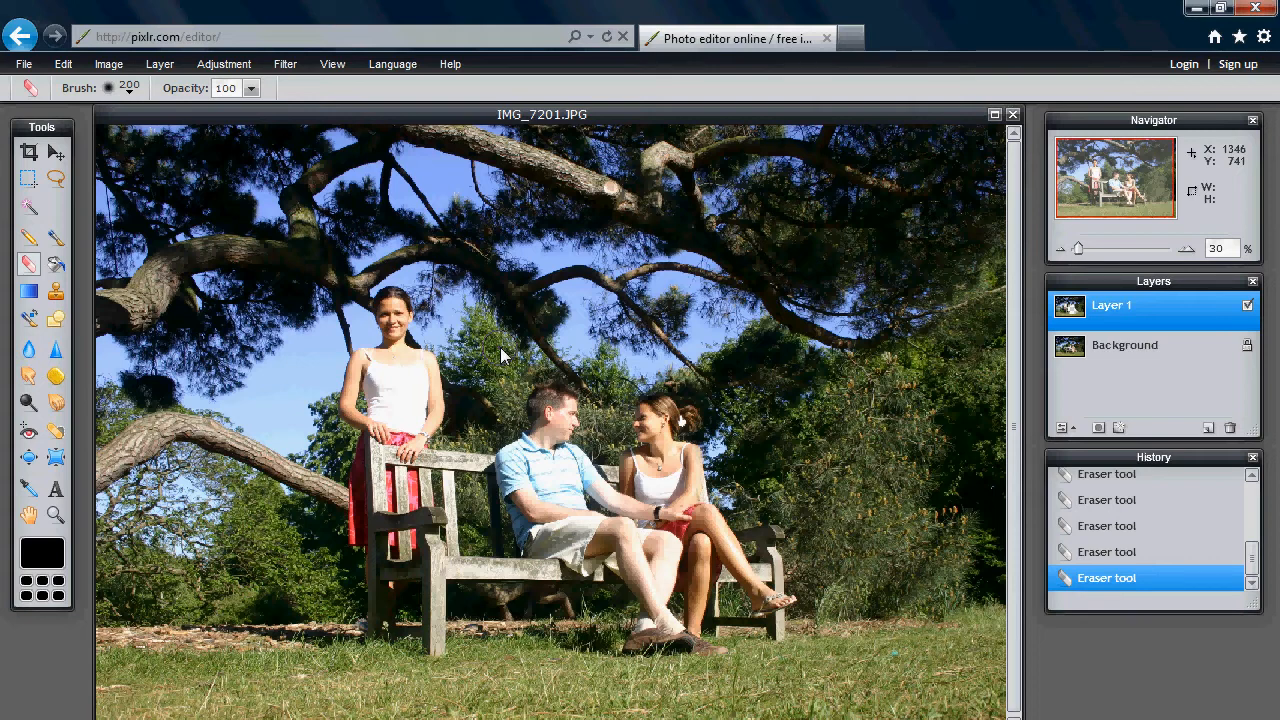
# Save the composite to the computer as a JPEG named "test image" with quality 90.
pyautogui.click(23, 64)
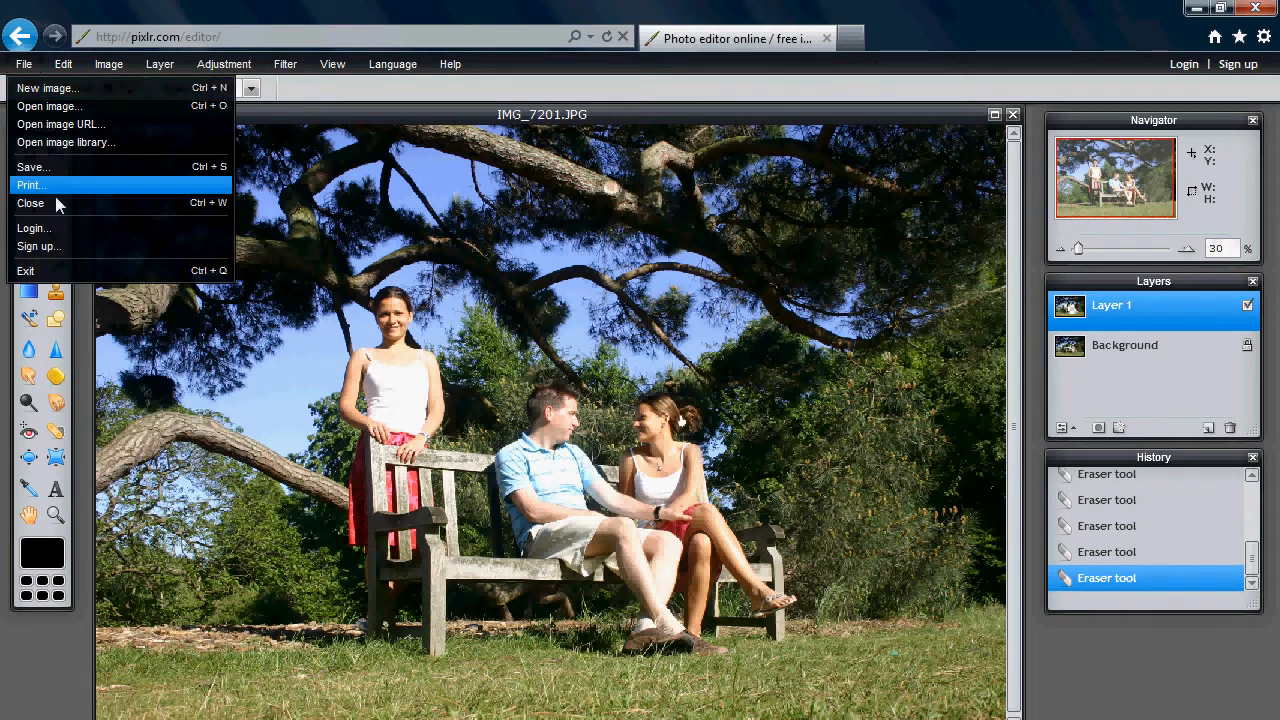
pyautogui.click(42, 169)
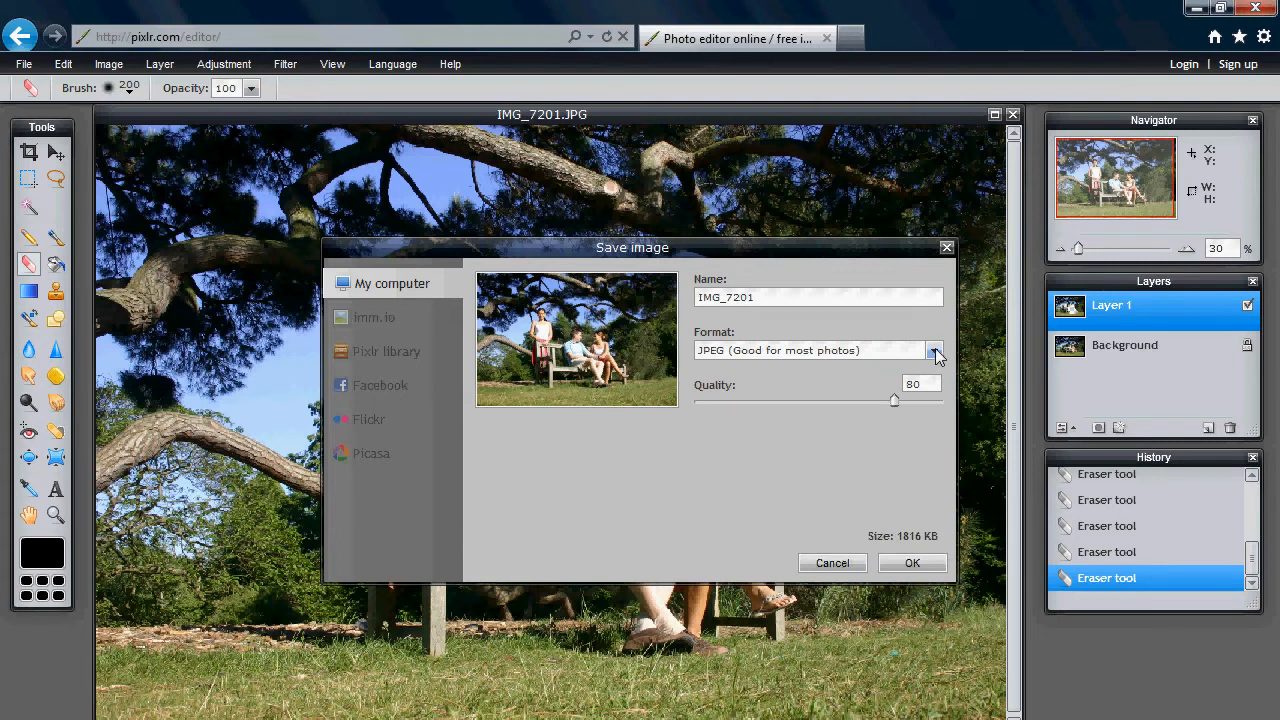
pyautogui.click(918, 386)
pyautogui.write('90')
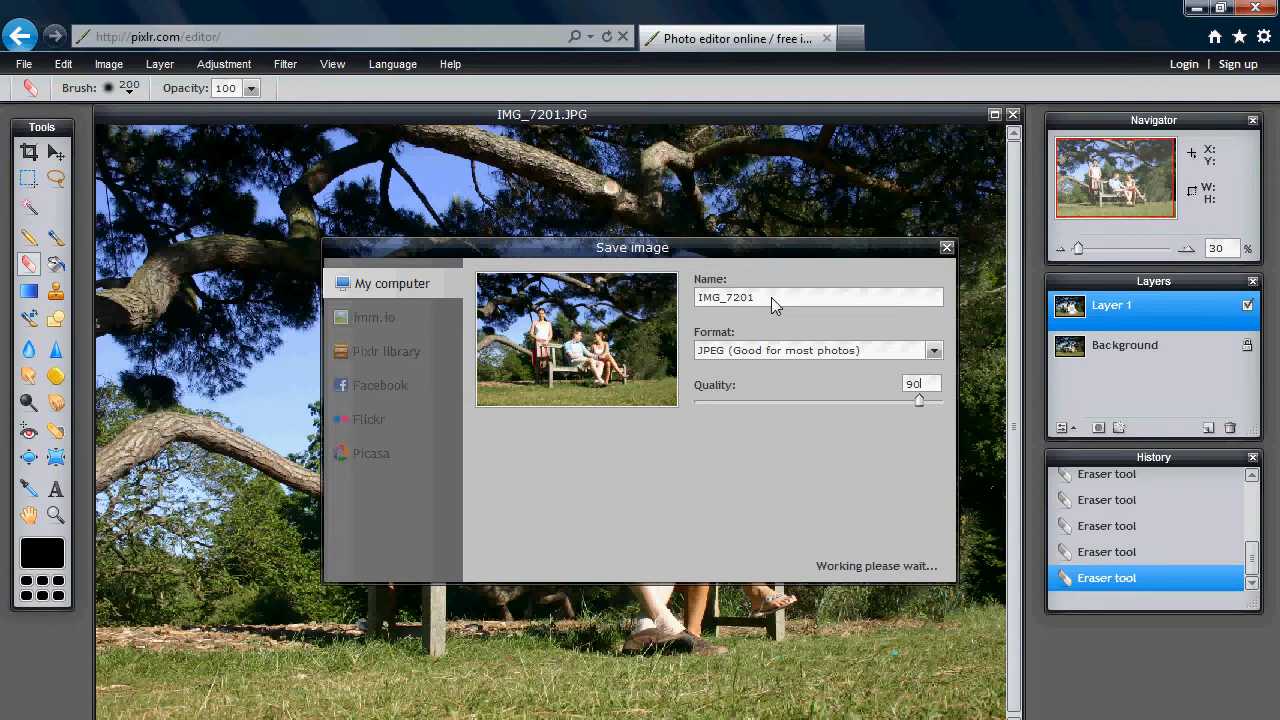
pyautogui.moveTo(771, 297); pyautogui.dragTo(657, 305)
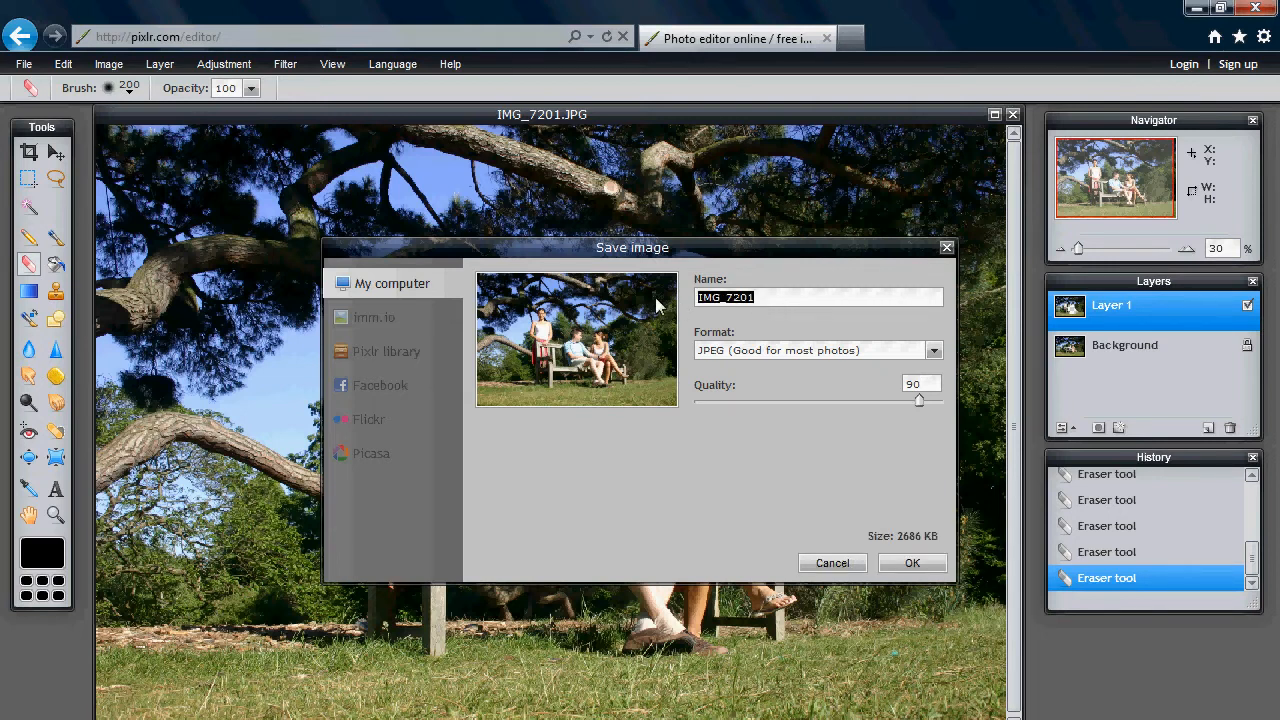
pyautogui.write('test image')
pyautogui.click(912, 564)
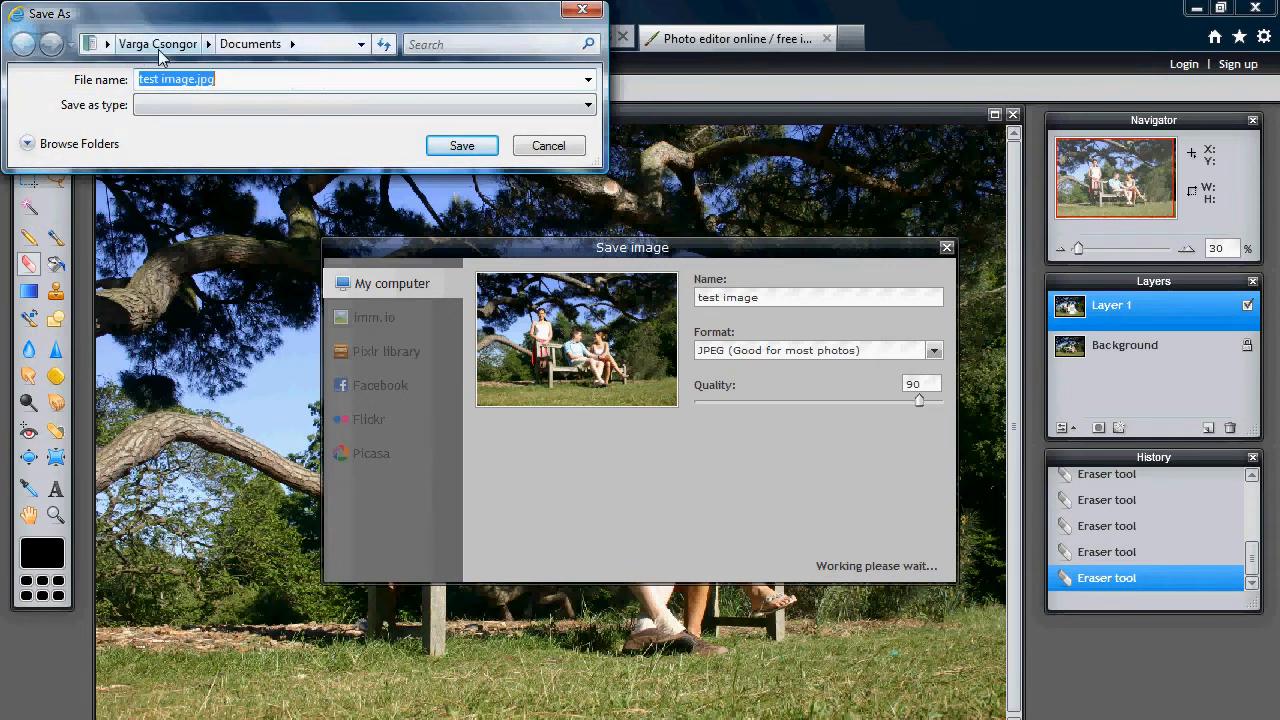
pyautogui.click(355, 45)
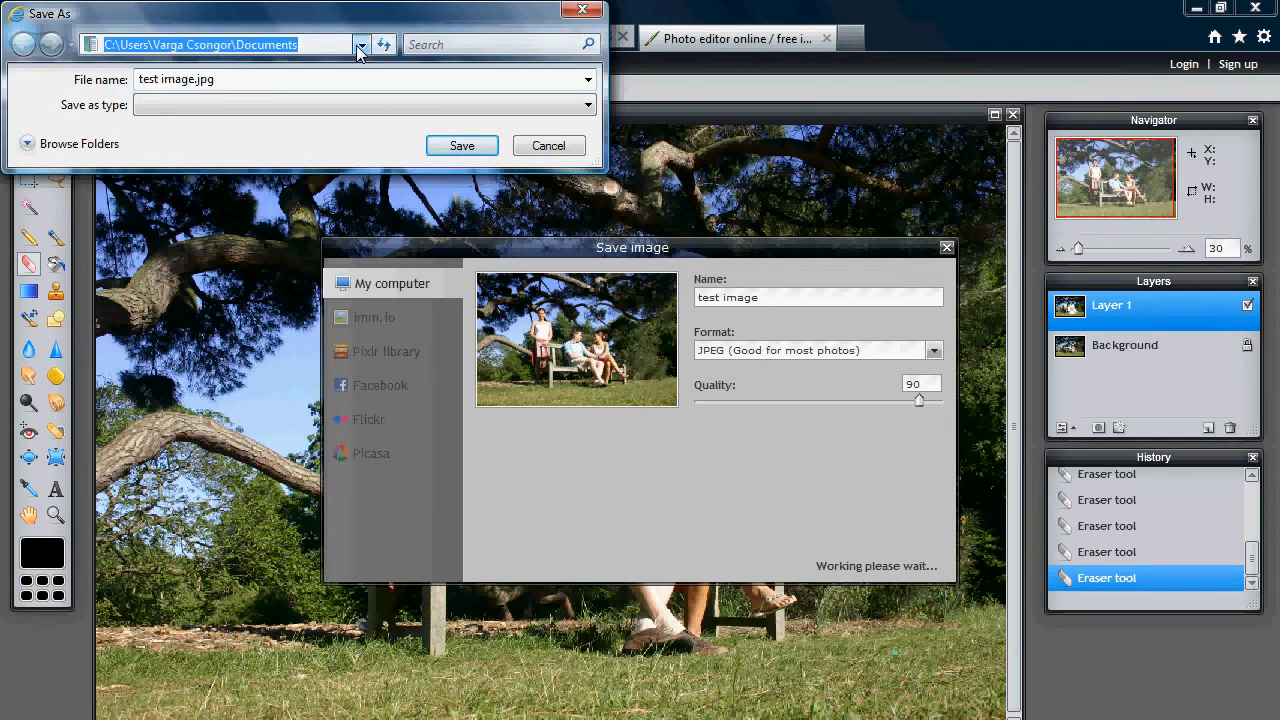
pyautogui.click(359, 45)
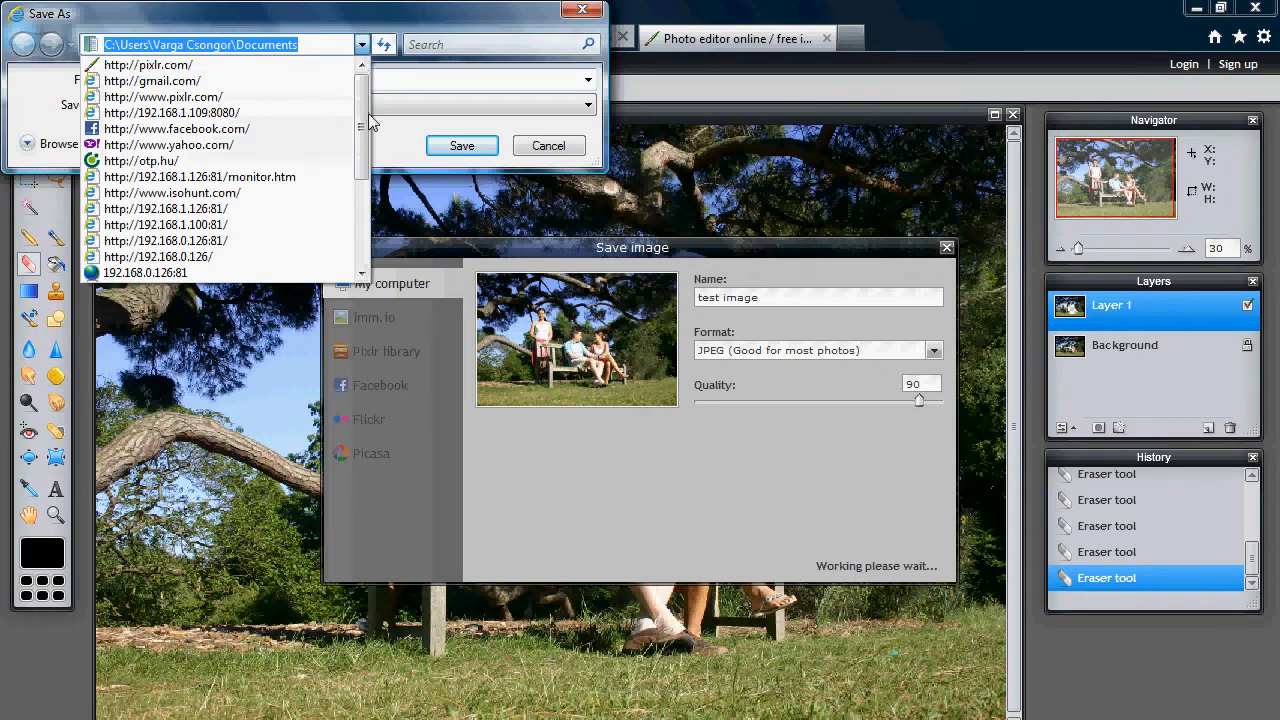
pyautogui.click(270, 25)
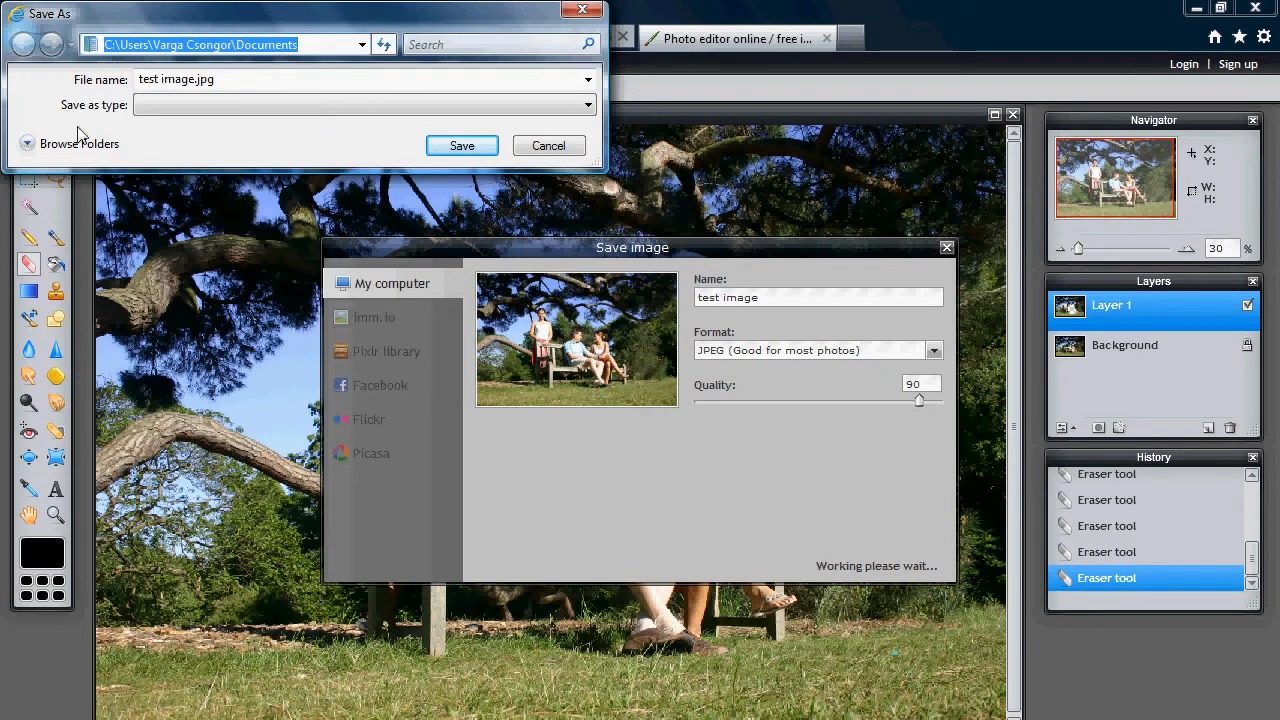
# Choose the Desktop as the destination folder, save test image.jpg there, and reposition the Save image dialog.
pyautogui.click(45, 149)
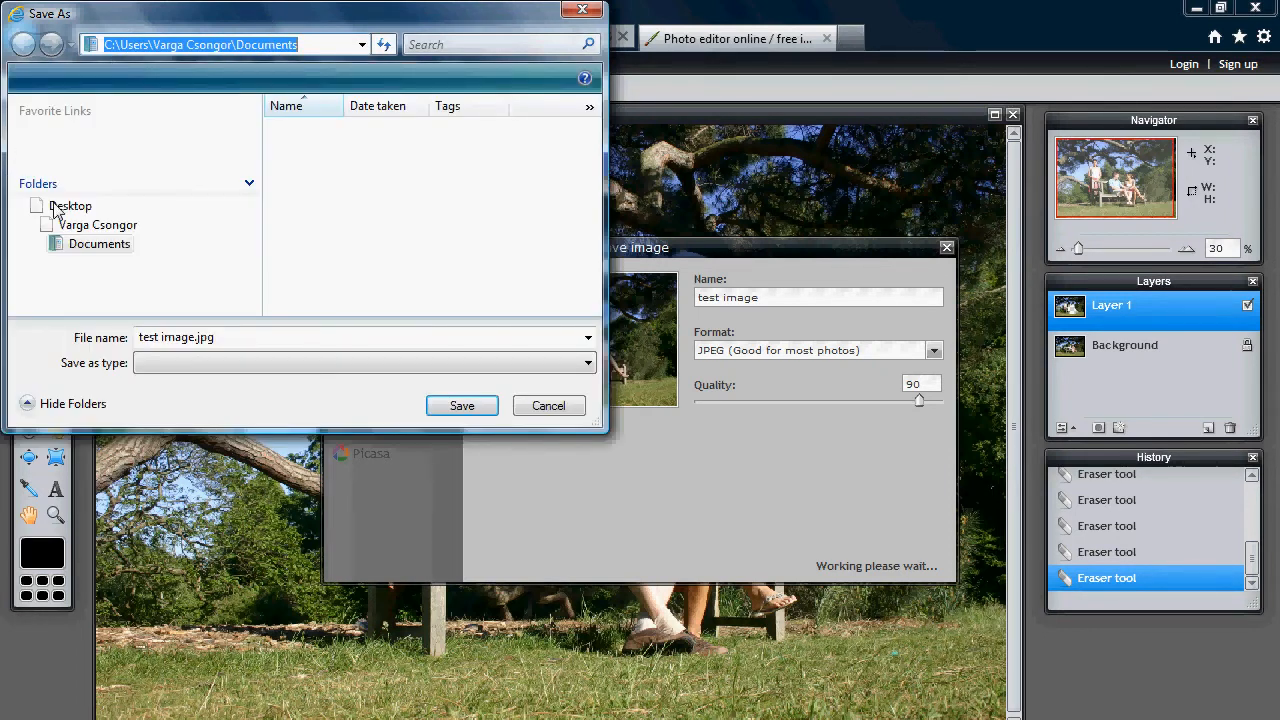
pyautogui.click(57, 207)
pyautogui.click(463, 408)
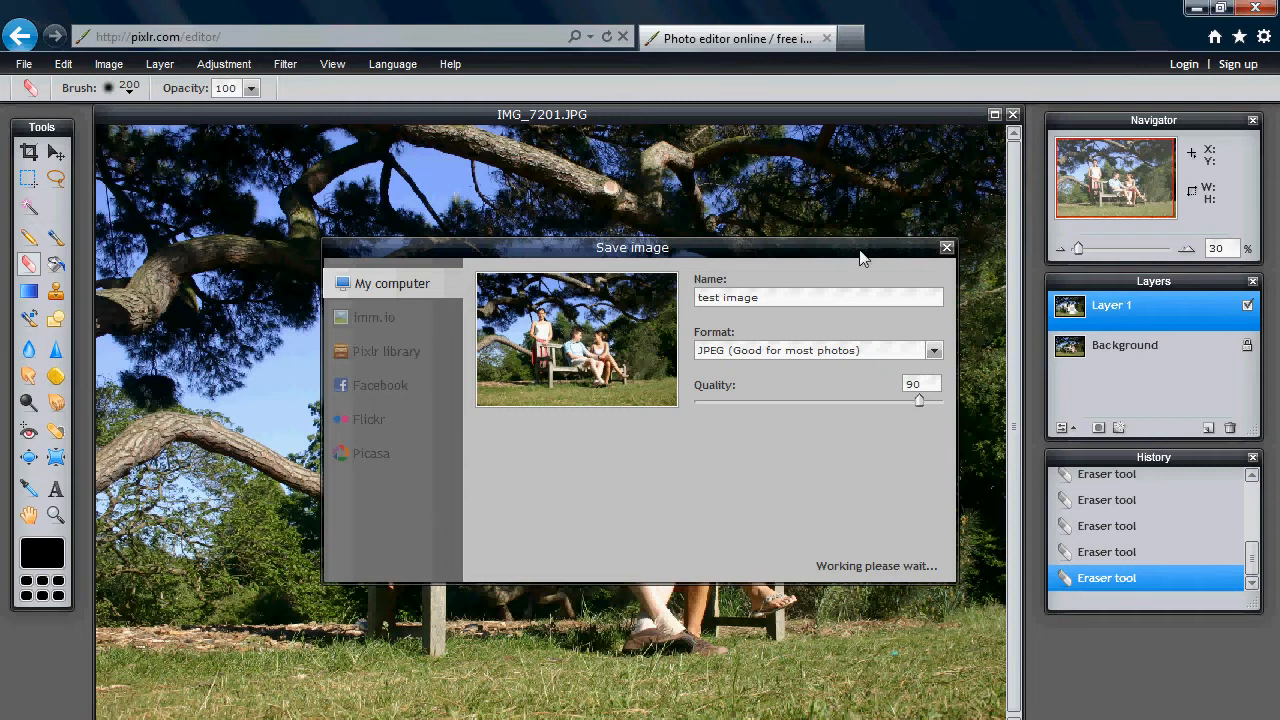
pyautogui.moveTo(862, 258); pyautogui.dragTo(778, 300)
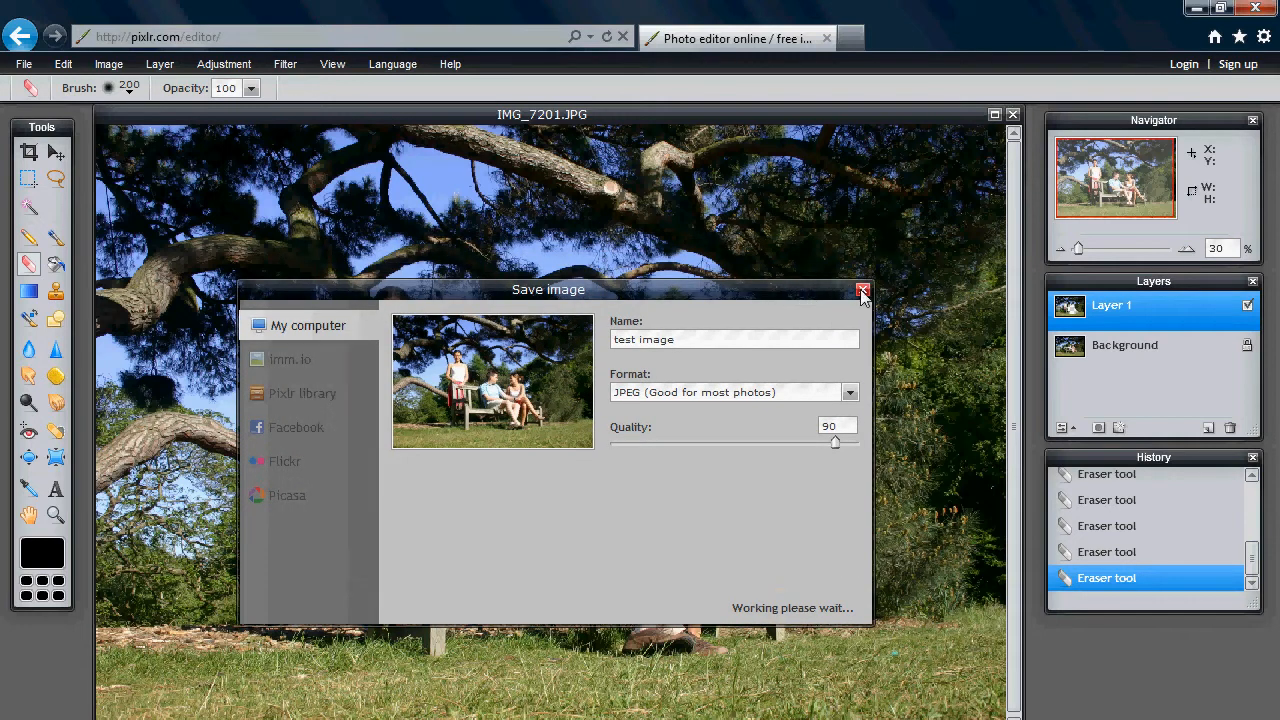